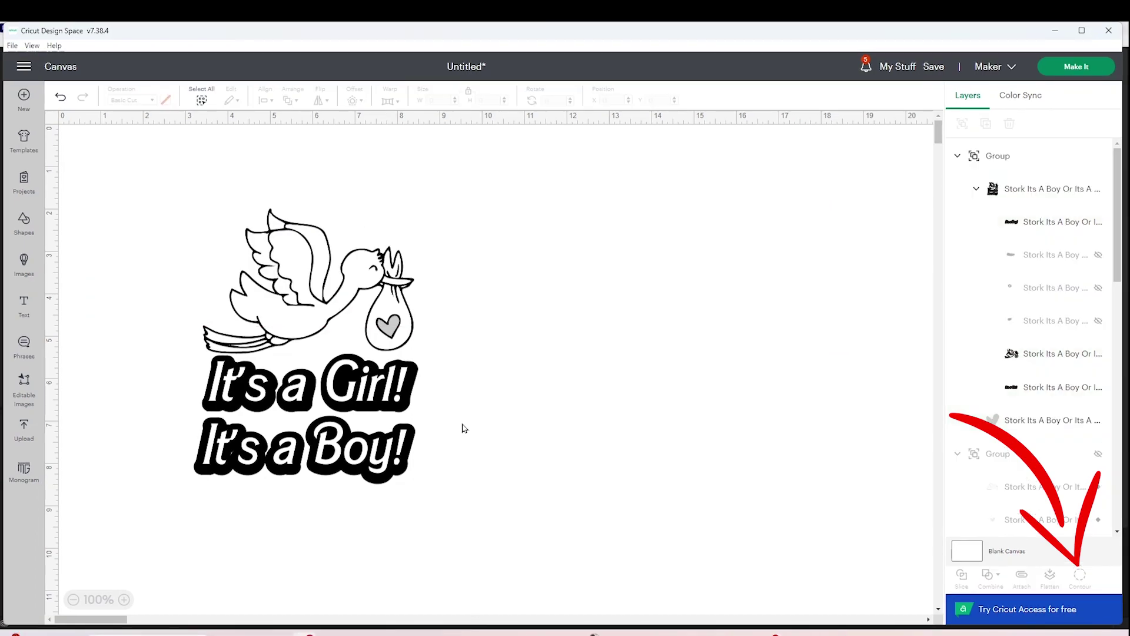
- Select the grouped 'It's a Girl! / It's a Boy!' stork design and nudge it slightly right
{"action": "left_click", "coordinate": [394, 402]}
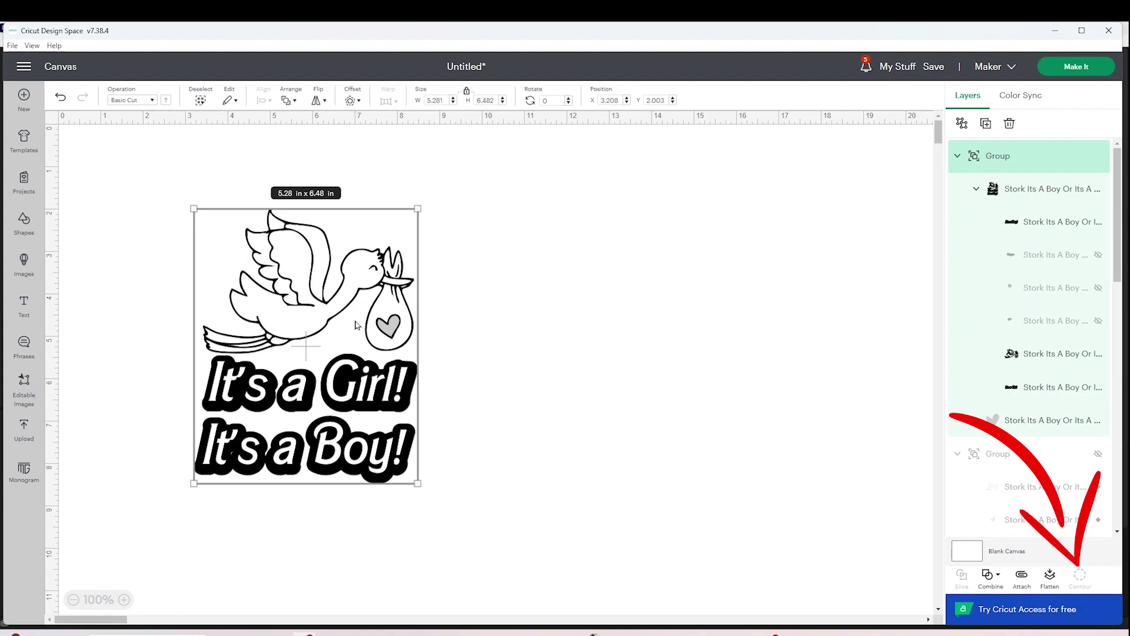
{"action": "left_click_drag", "start_coordinate": [368, 396], "coordinate": [398, 399]}
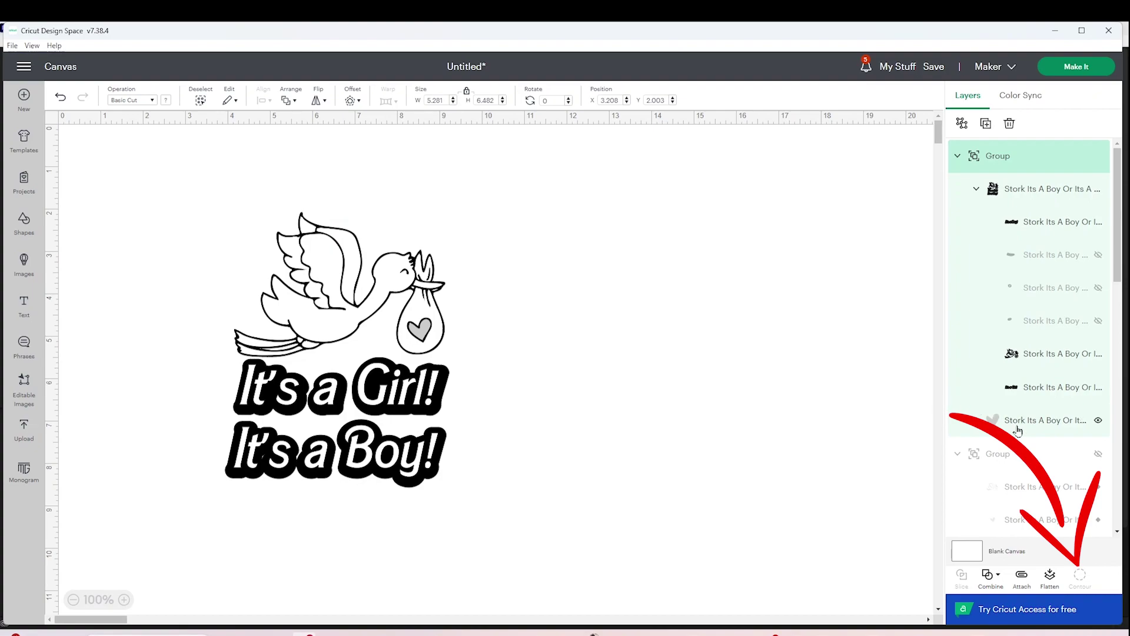
- Ungroup the stork design and stack 'It's a Boy!' under 'It's a Girl!' on the right
{"action": "left_click", "coordinate": [961, 123]}
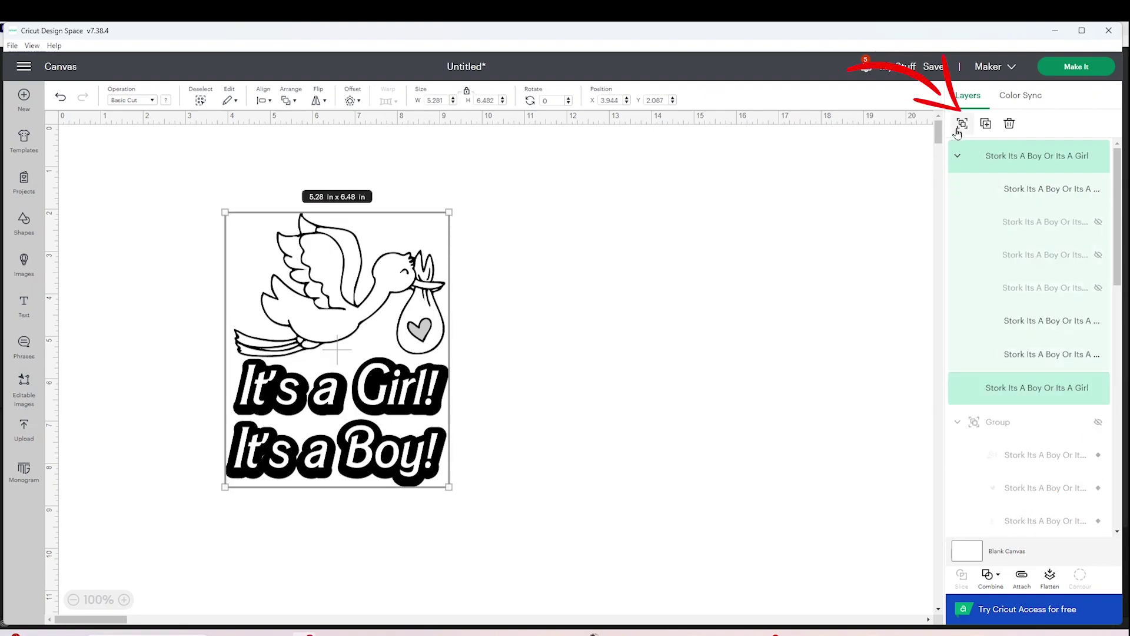
{"action": "left_click", "coordinate": [533, 401]}
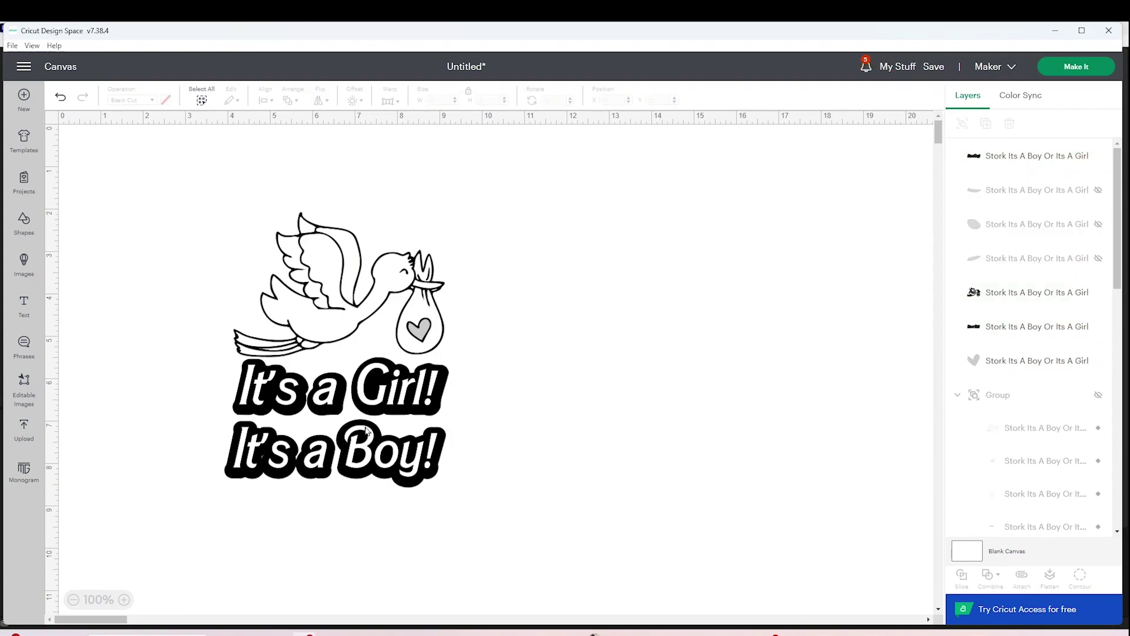
{"action": "left_click_drag", "start_coordinate": [356, 462], "coordinate": [500, 487]}
{"action": "left_click_drag", "start_coordinate": [468, 401], "coordinate": [717, 372]}
{"action": "left_click_drag", "start_coordinate": [486, 462], "coordinate": [700, 431]}
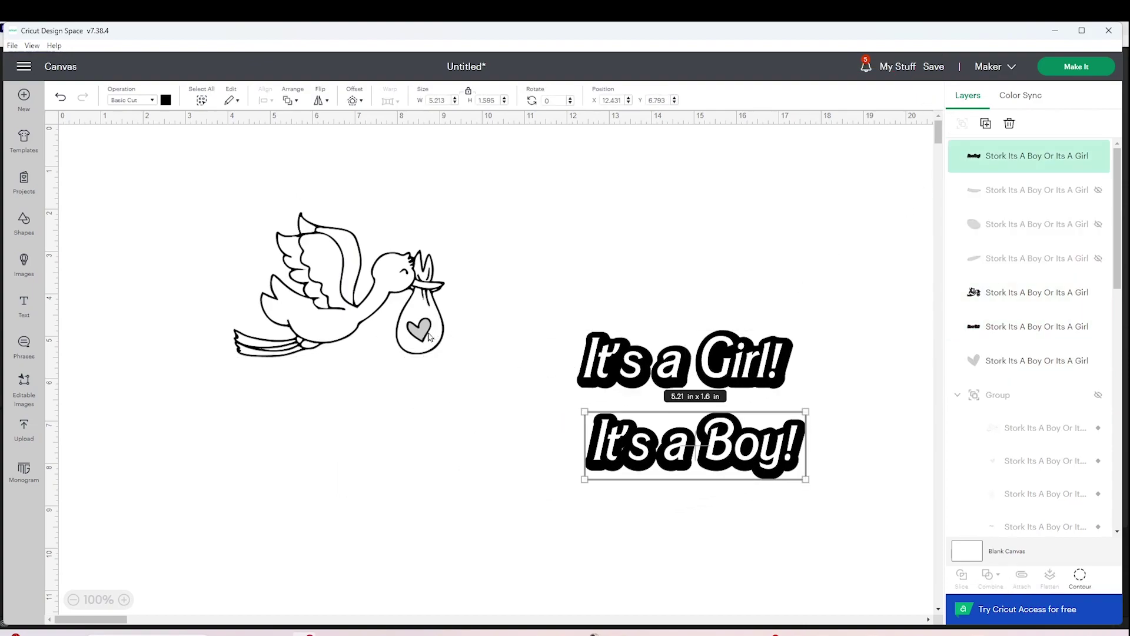
- Place the grey heart above 'It's a Girl!' and move the stork outline to the left
{"action": "left_click_drag", "start_coordinate": [419, 344], "coordinate": [396, 478]}
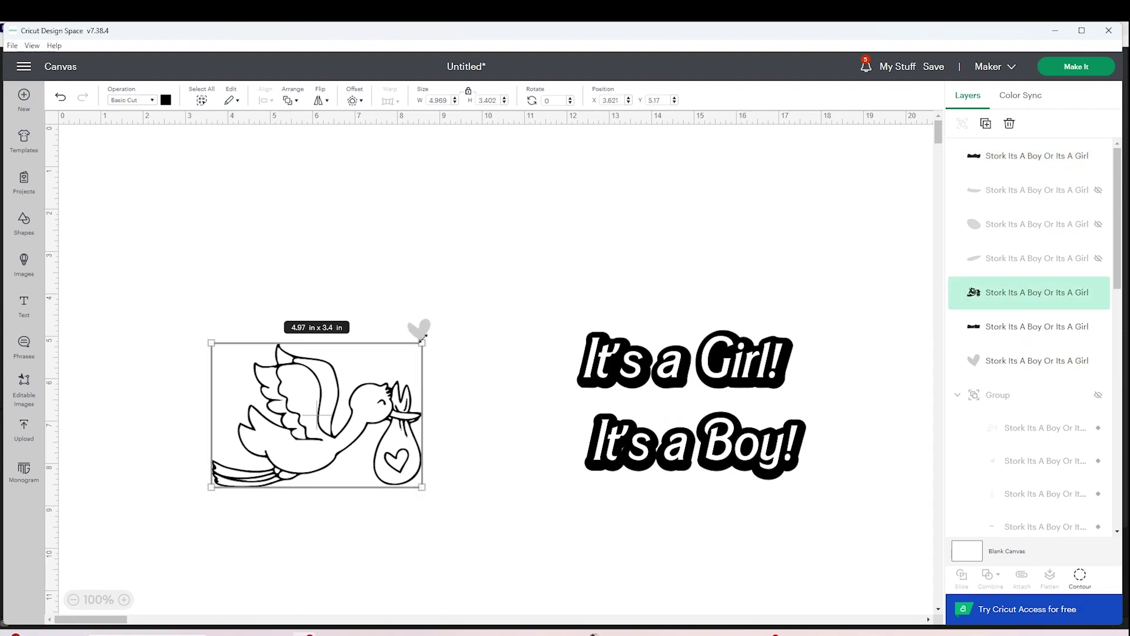
{"action": "left_click_drag", "start_coordinate": [426, 331], "coordinate": [690, 317]}
{"action": "left_click_drag", "start_coordinate": [393, 461], "coordinate": [387, 356]}
{"action": "left_click", "coordinate": [350, 331]}
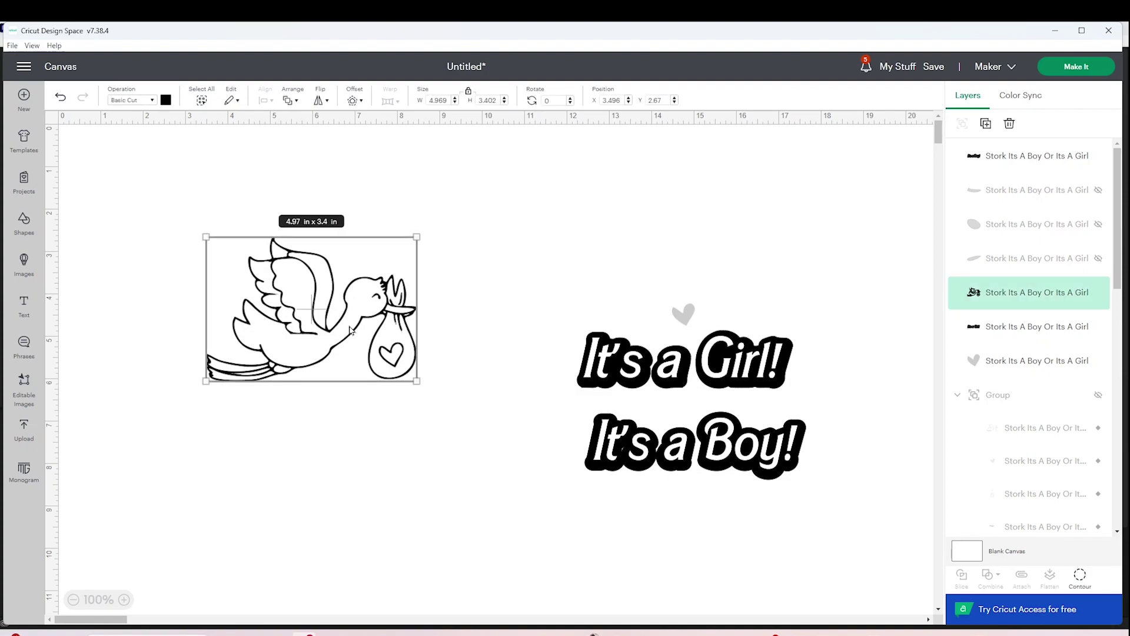
{"action": "left_click_drag", "start_coordinate": [349, 330], "coordinate": [305, 322]}
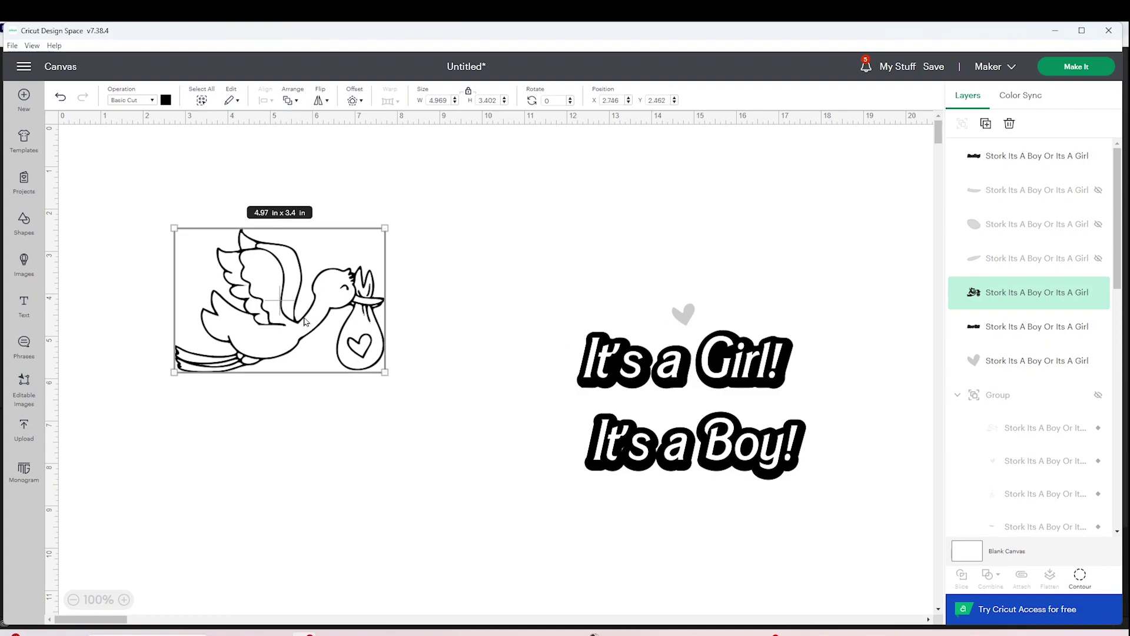
{"action": "left_click", "coordinate": [404, 421]}
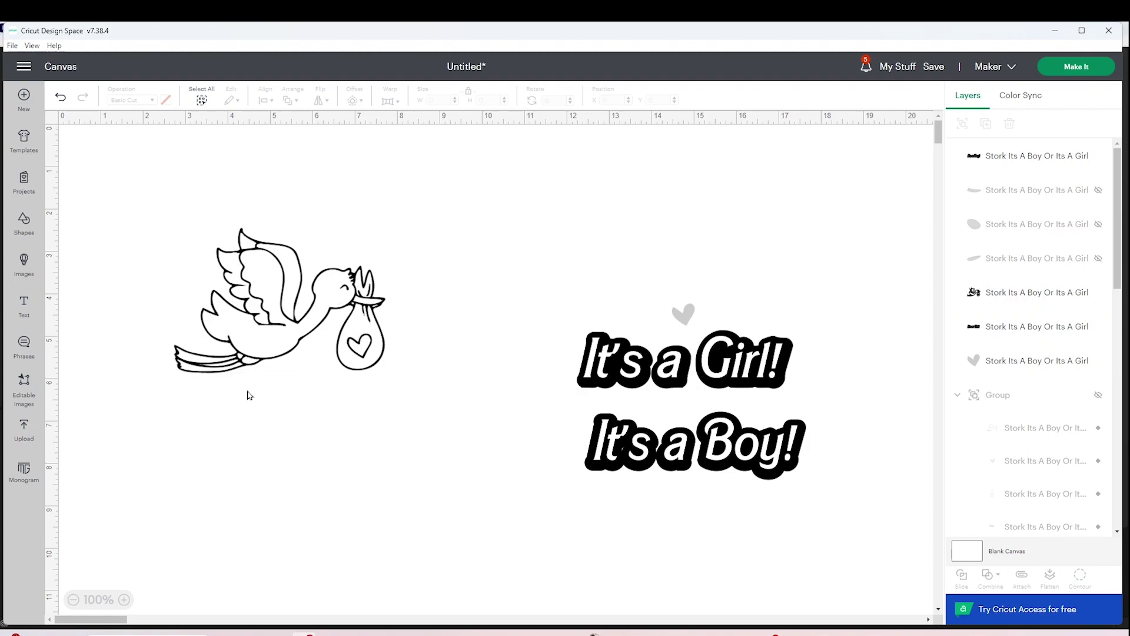
- Duplicate the stork outline several times, moving one copy off to the right
{"action": "left_click_drag", "start_coordinate": [291, 324], "coordinate": [268, 279]}
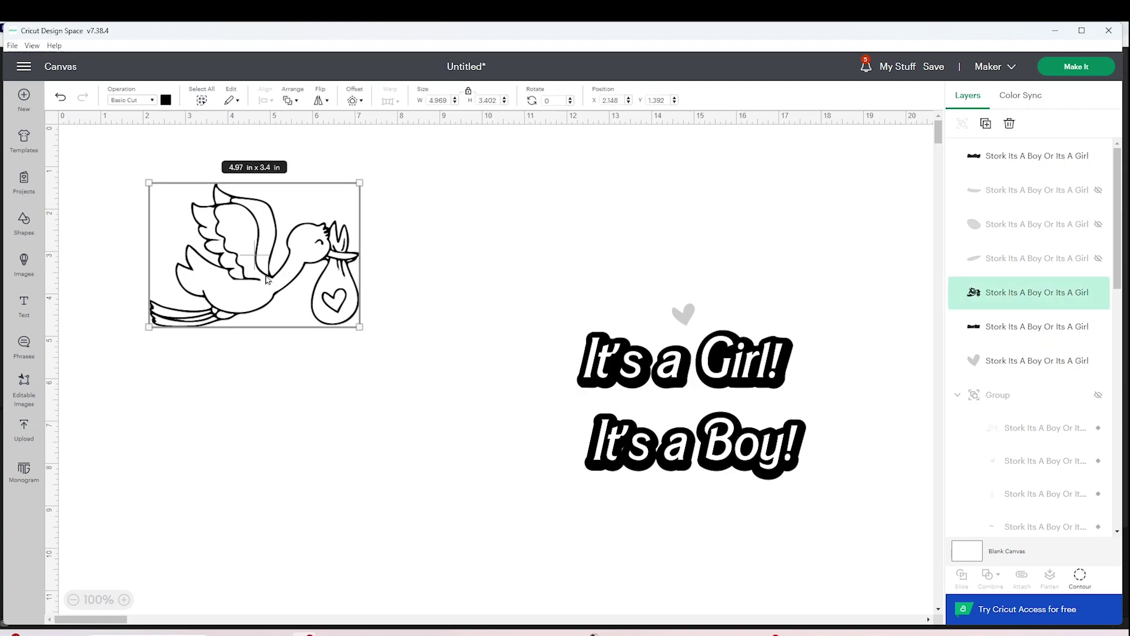
{"action": "right_click", "coordinate": [268, 279]}
{"action": "left_click", "coordinate": [295, 305]}
{"action": "left_click_drag", "start_coordinate": [288, 323], "coordinate": [472, 241]}
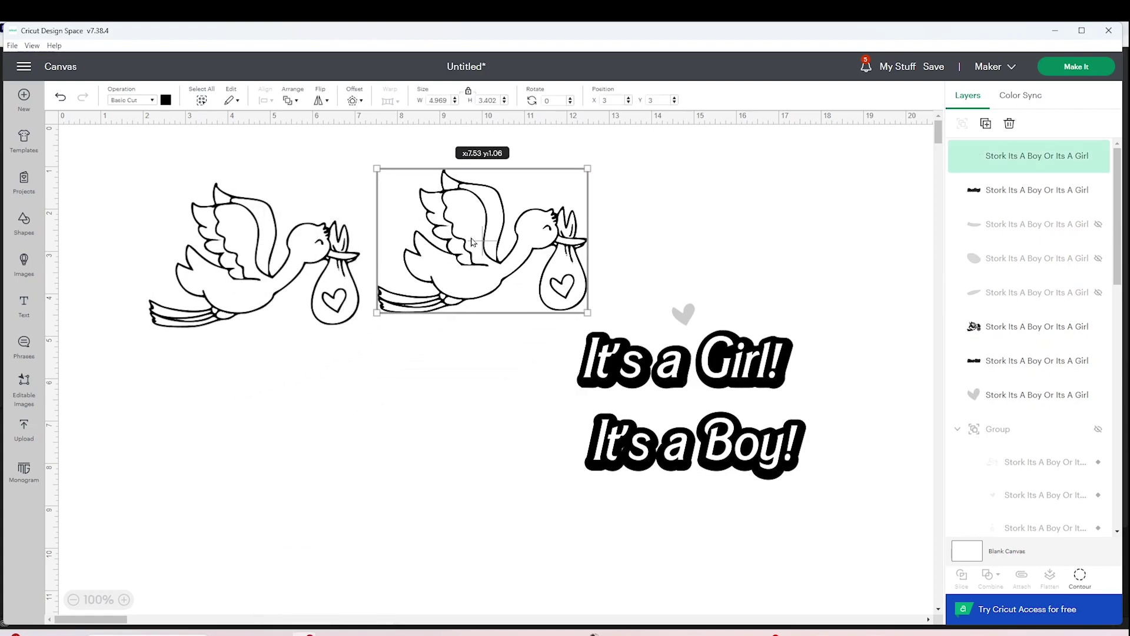
{"action": "right_click", "coordinate": [473, 241]}
{"action": "left_click", "coordinate": [497, 282]}
{"action": "key", "text": "ctrl+v"}
{"action": "key", "text": "ctrl+v"}
{"action": "key", "text": "ctrl+v"}
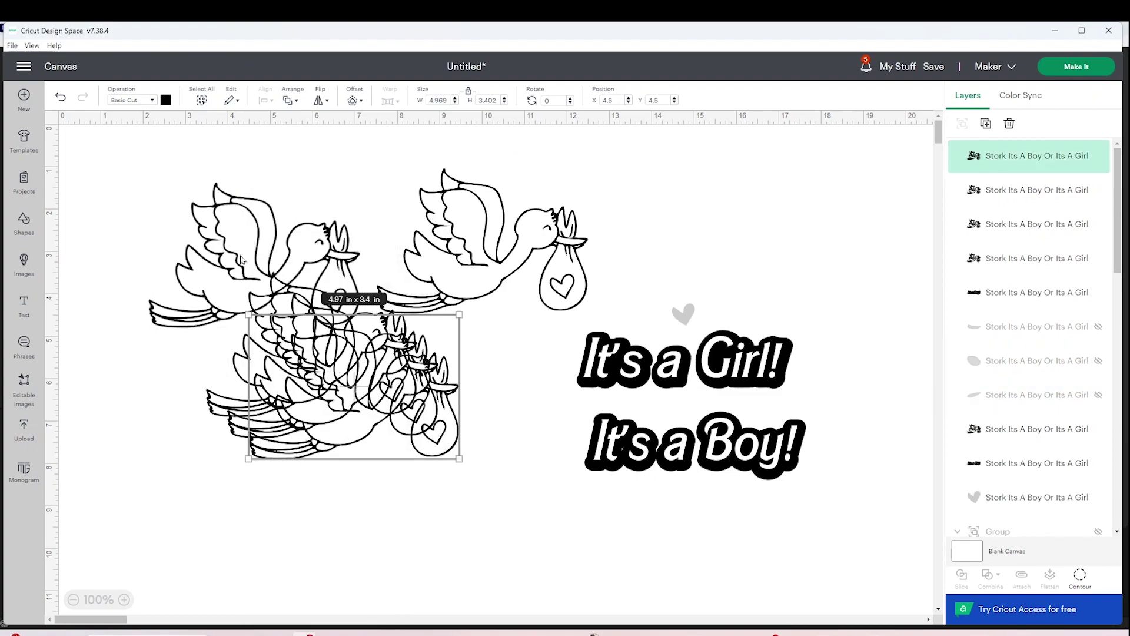
- Gather the overlapping copies into a pile at upper left and move the right stork to lower middle
{"action": "left_click_drag", "start_coordinate": [500, 532], "coordinate": [262, 366]}
{"action": "left_click_drag", "start_coordinate": [394, 407], "coordinate": [299, 294]}
{"action": "left_click", "coordinate": [489, 330]}
{"action": "left_click", "coordinate": [531, 246]}
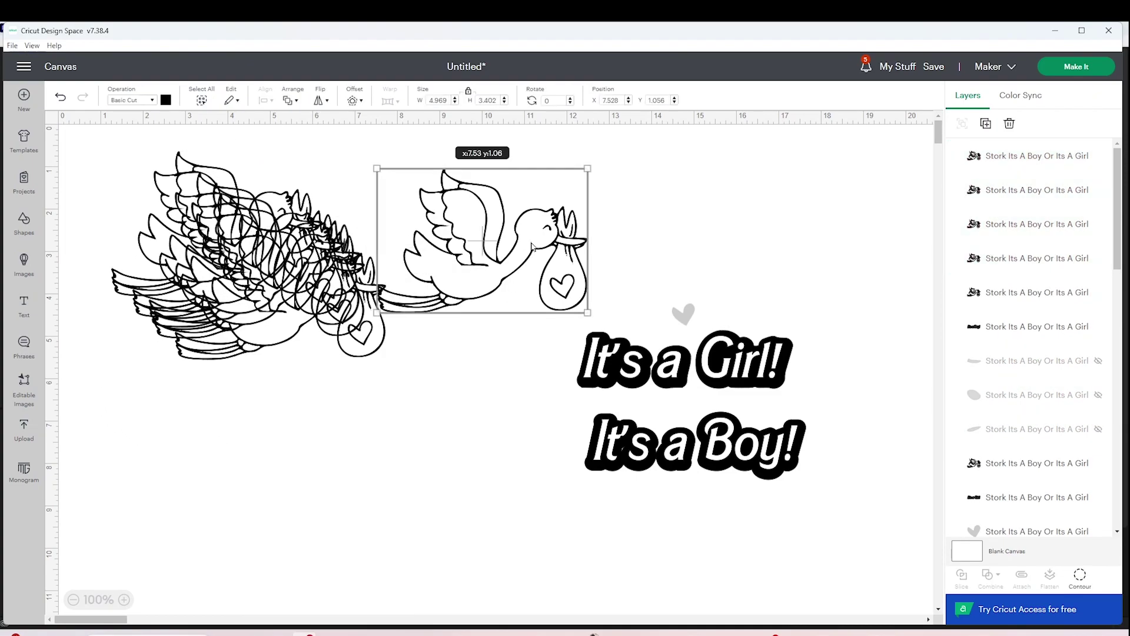
{"action": "left_click_drag", "start_coordinate": [532, 246], "coordinate": [378, 468]}
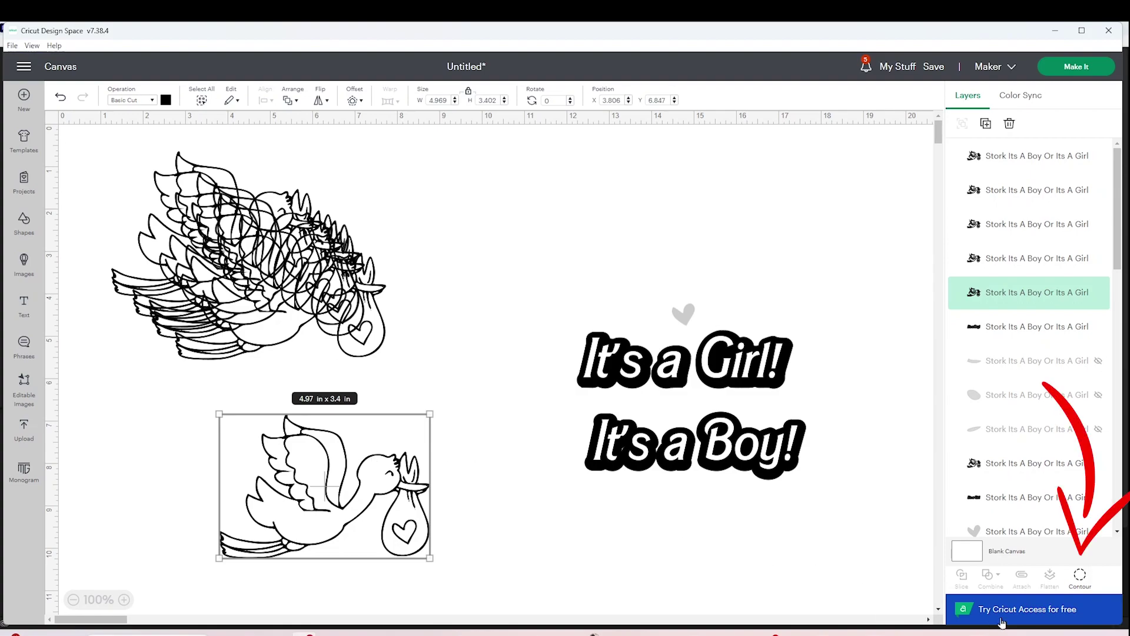
- Hide the heart contour inside the lower stork's bag with Contour
{"action": "left_click", "coordinate": [1081, 583]}
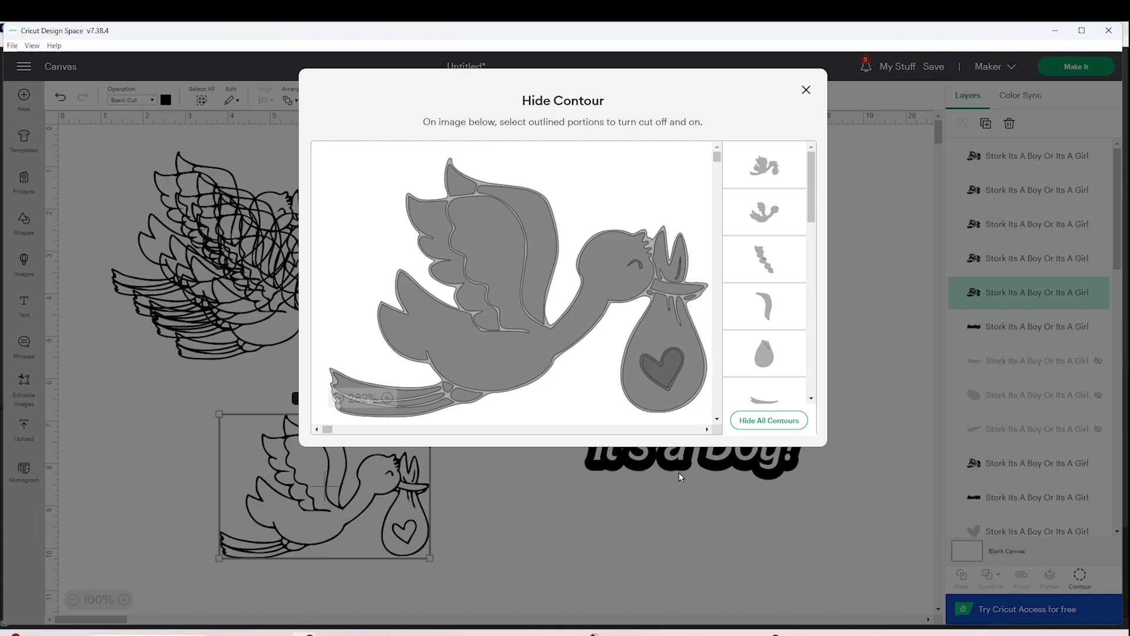
{"action": "left_click", "coordinate": [671, 377]}
{"action": "left_click", "coordinate": [671, 375]}
{"action": "left_click", "coordinate": [682, 368]}
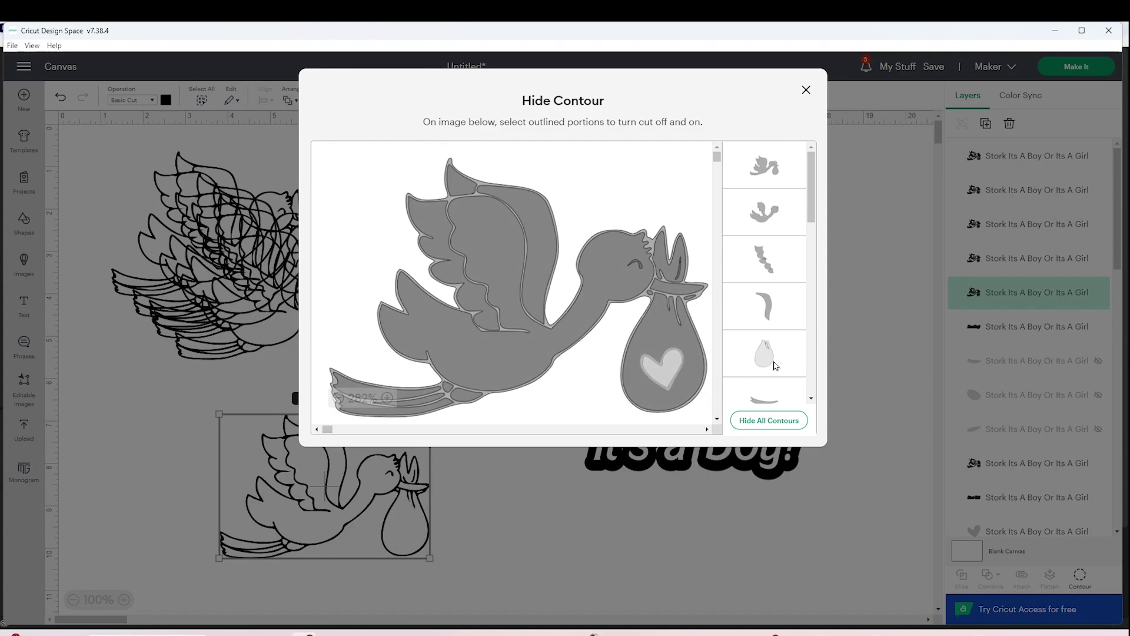
{"action": "left_click", "coordinate": [806, 90]}
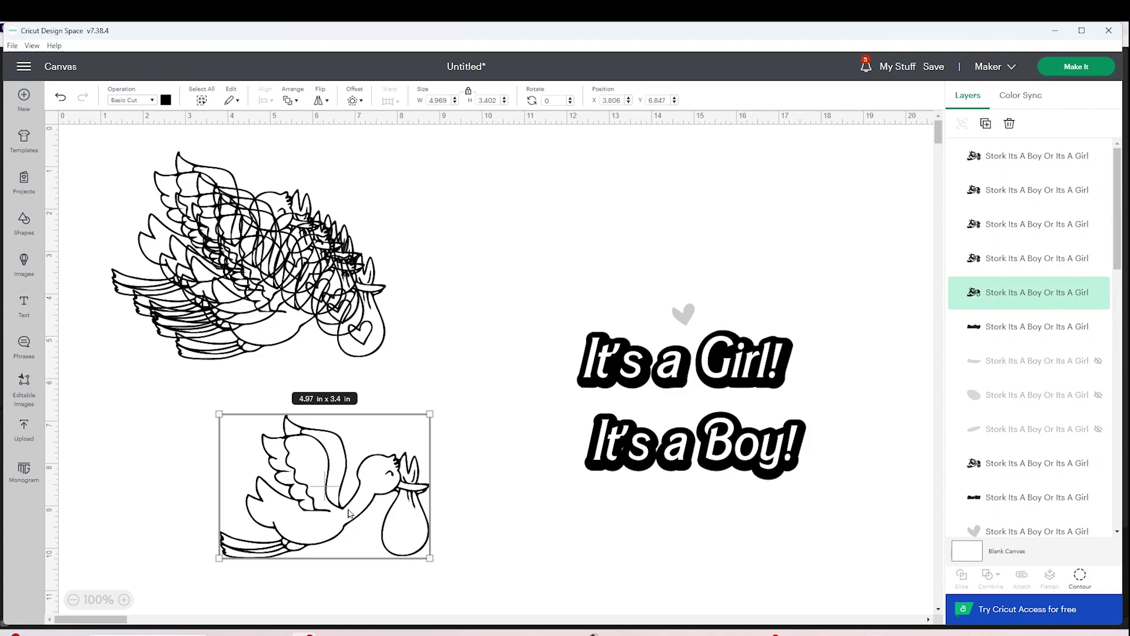
- Rearrange the storks, pulling one out of the pile and repositioning the lower stork
{"action": "left_click_drag", "start_coordinate": [406, 532], "coordinate": [422, 511]}
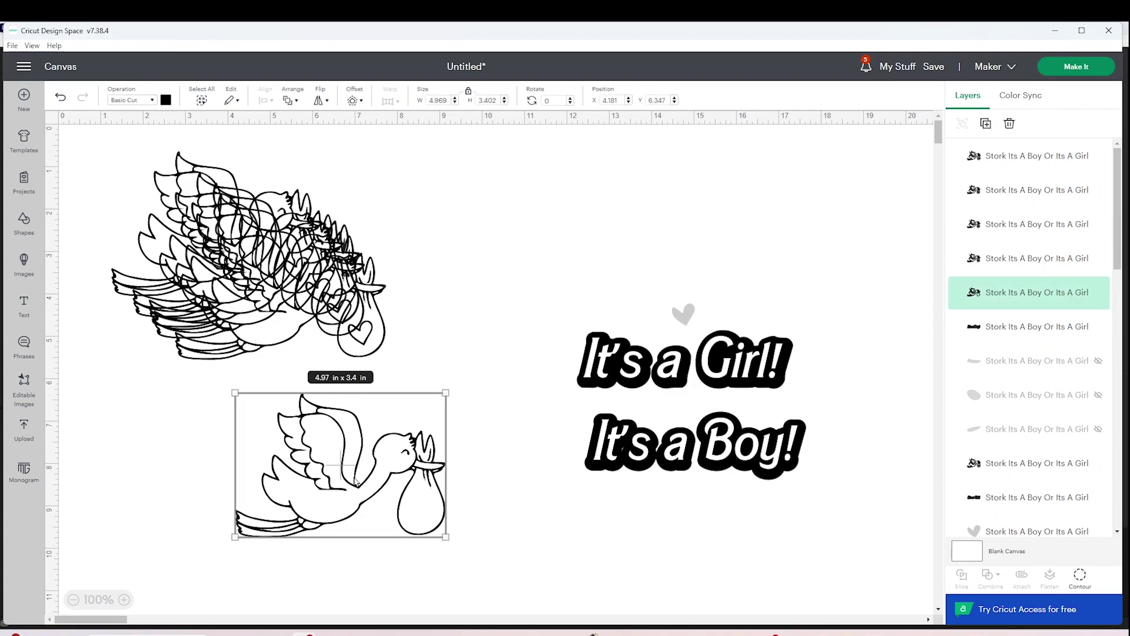
{"action": "left_click_drag", "start_coordinate": [355, 479], "coordinate": [358, 491]}
{"action": "left_click_drag", "start_coordinate": [374, 342], "coordinate": [560, 332]}
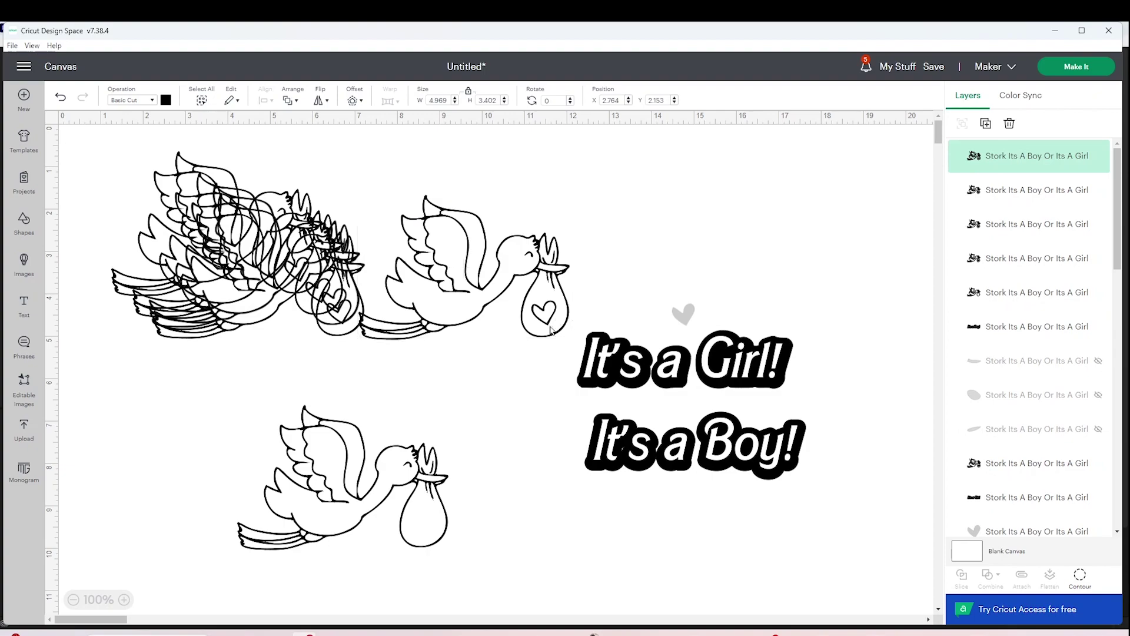
{"action": "left_click_drag", "start_coordinate": [422, 538], "coordinate": [445, 541]}
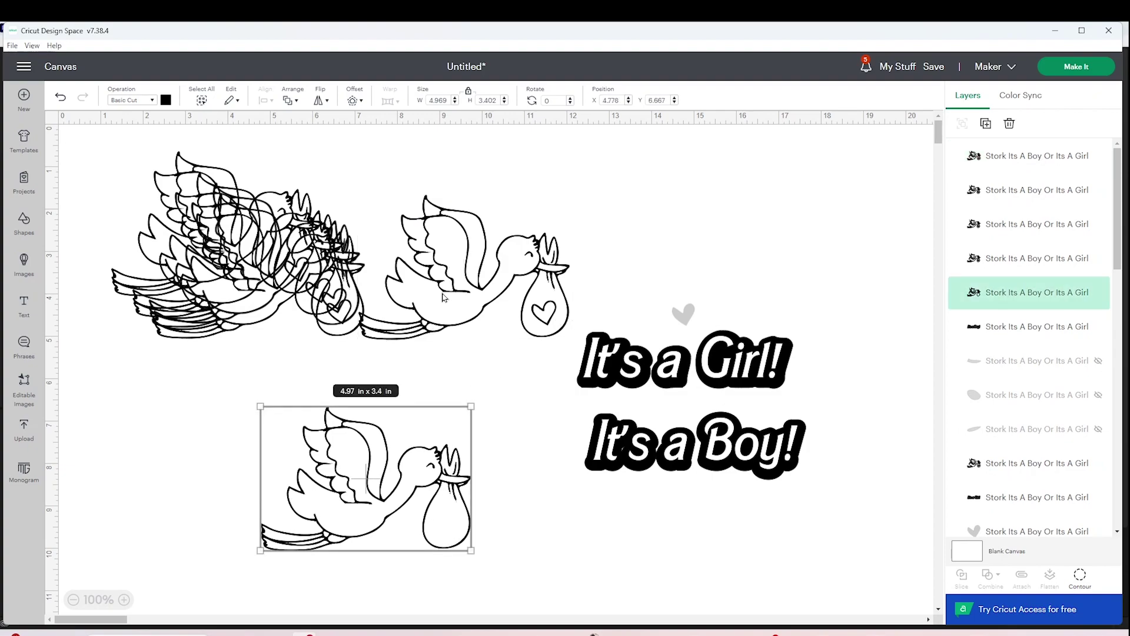
{"action": "left_click_drag", "start_coordinate": [443, 296], "coordinate": [243, 314]}
{"action": "left_click", "coordinate": [414, 521]}
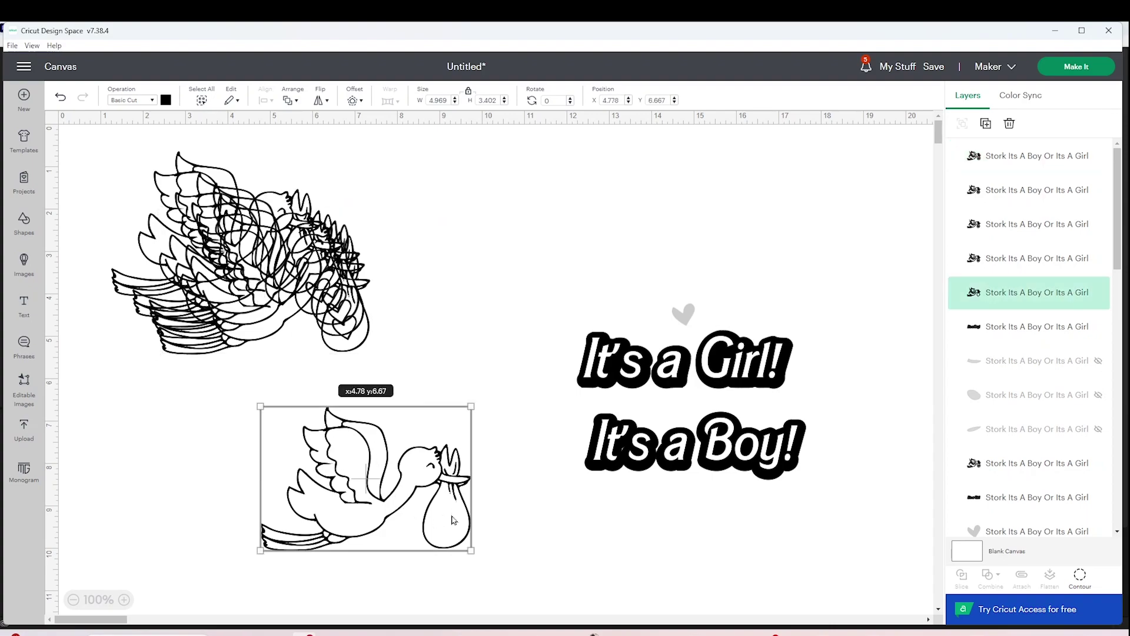
- Hide every contour except the body, including the outer outline, leaving a solid black stork silhouette
{"action": "left_click", "coordinate": [1081, 578]}
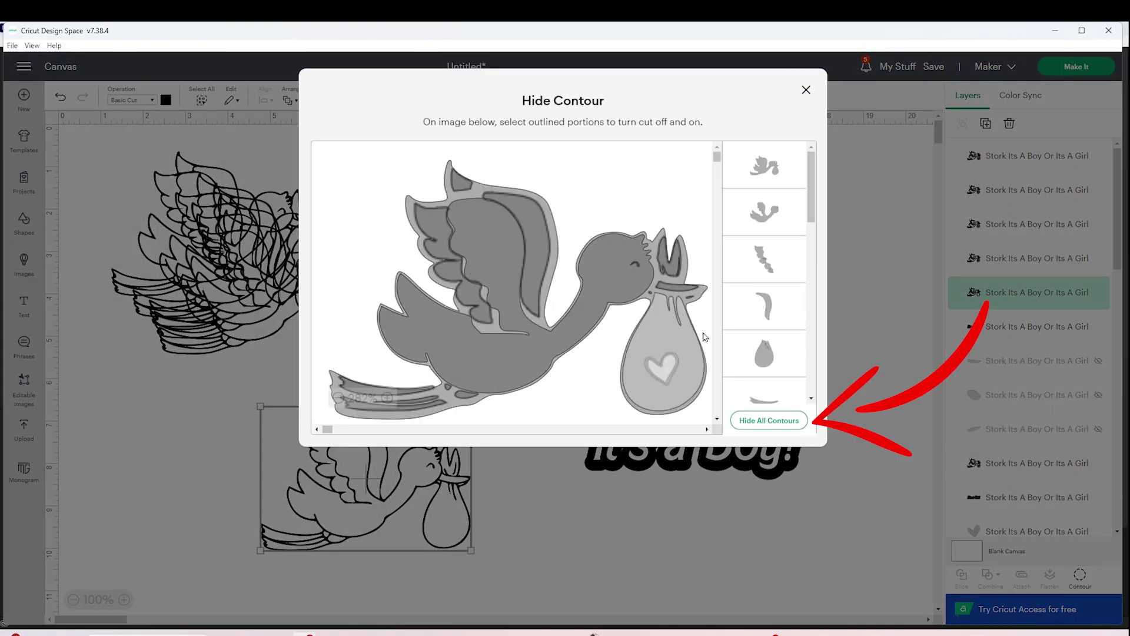
{"action": "left_click", "coordinate": [781, 425]}
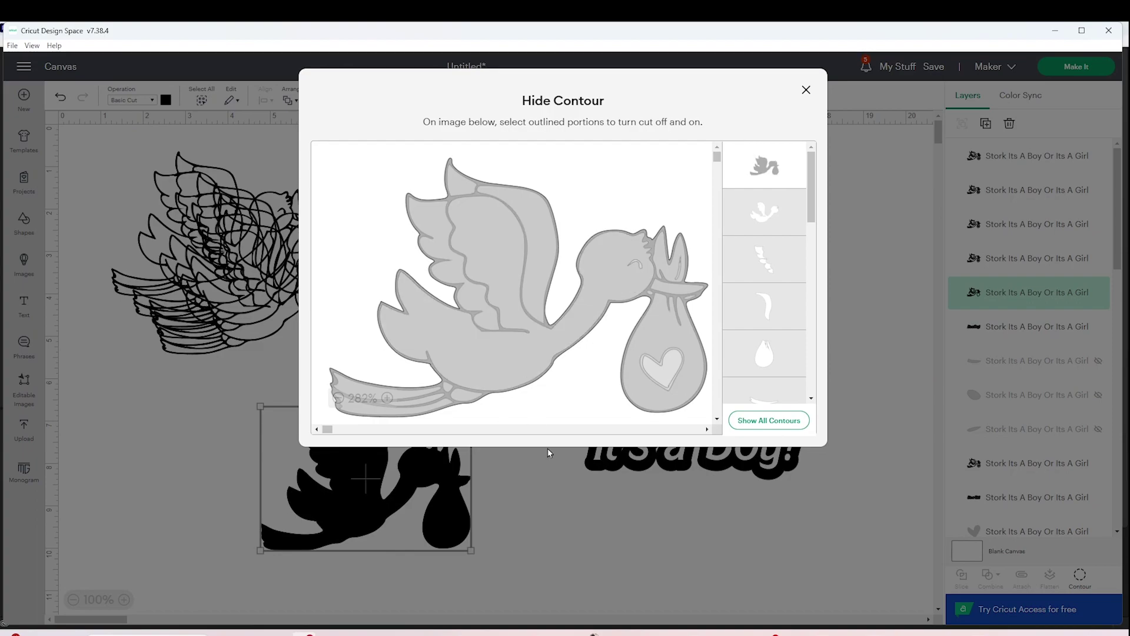
{"action": "left_click", "coordinate": [505, 371]}
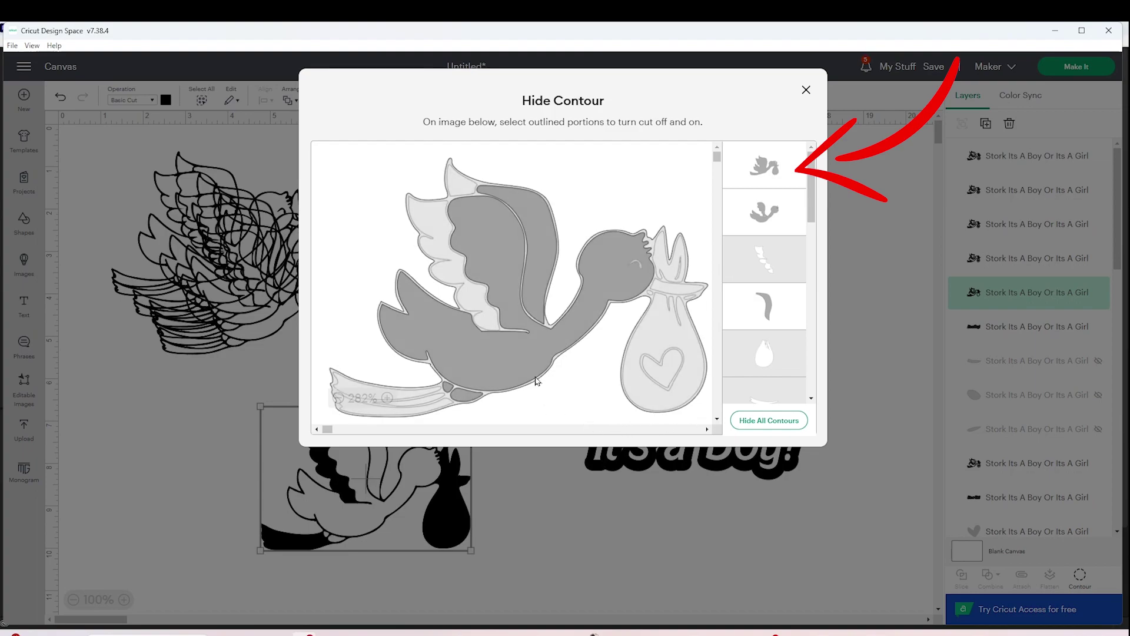
{"action": "left_click", "coordinate": [777, 175]}
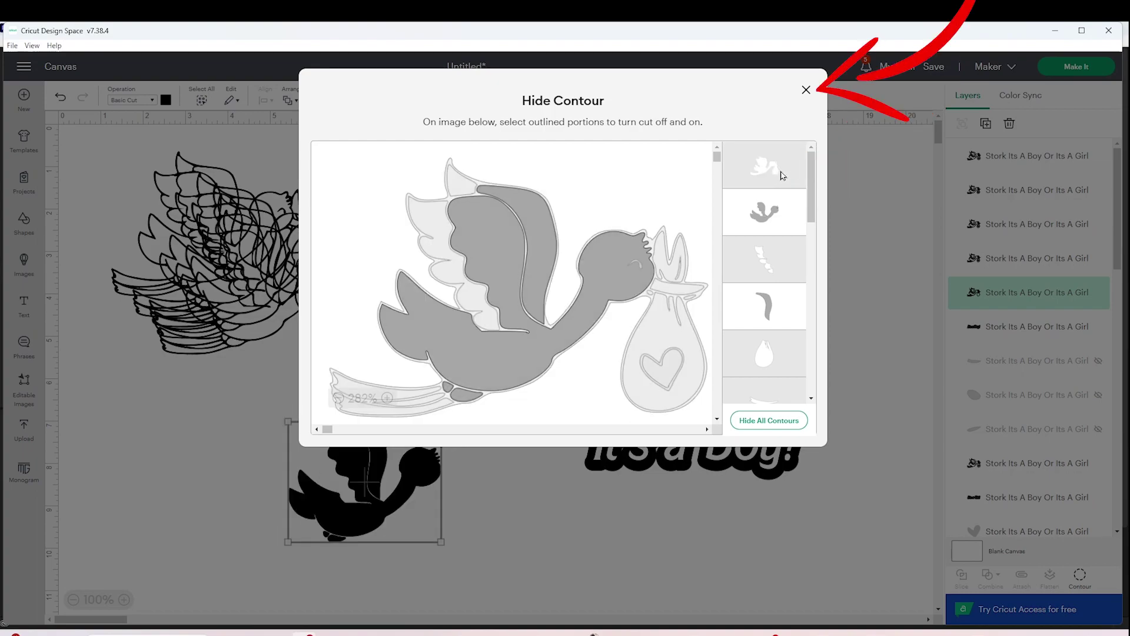
{"action": "left_click", "coordinate": [806, 90]}
{"action": "left_click", "coordinate": [521, 503]}
- Position the black silhouette beneath the outline stork
{"action": "left_click", "coordinate": [408, 506]}
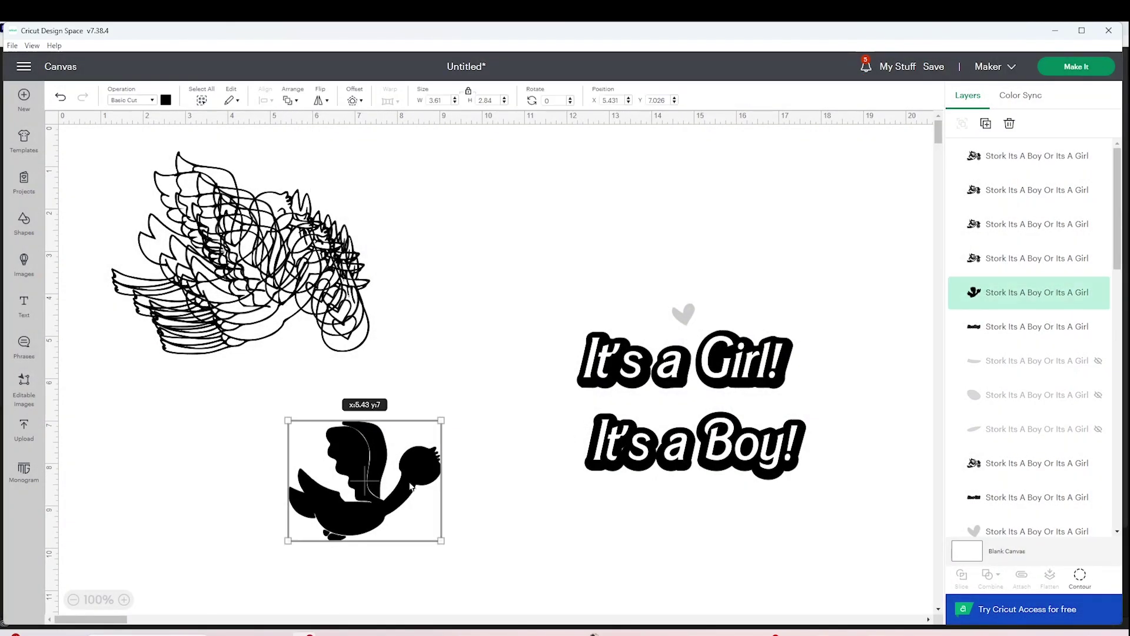
{"action": "mouse_move", "coordinate": [408, 507]}
{"action": "left_mouse_down"}
{"action": "mouse_move", "coordinate": [409, 490]}
{"action": "mouse_move", "coordinate": [406, 512]}
{"action": "left_mouse_up"}
{"action": "left_click_drag", "start_coordinate": [357, 349], "coordinate": [336, 548]}
{"action": "left_click_drag", "start_coordinate": [409, 486], "coordinate": [290, 481]}
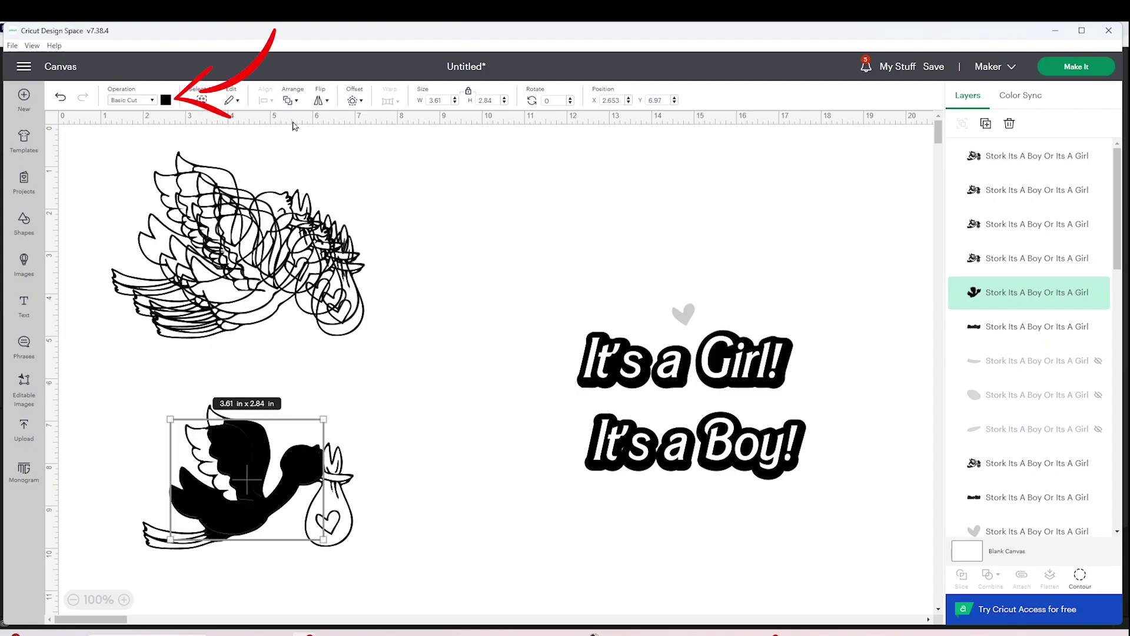
- Colour the silhouette cream and move the assembled stork up beside the pile
{"action": "left_click", "coordinate": [165, 101]}
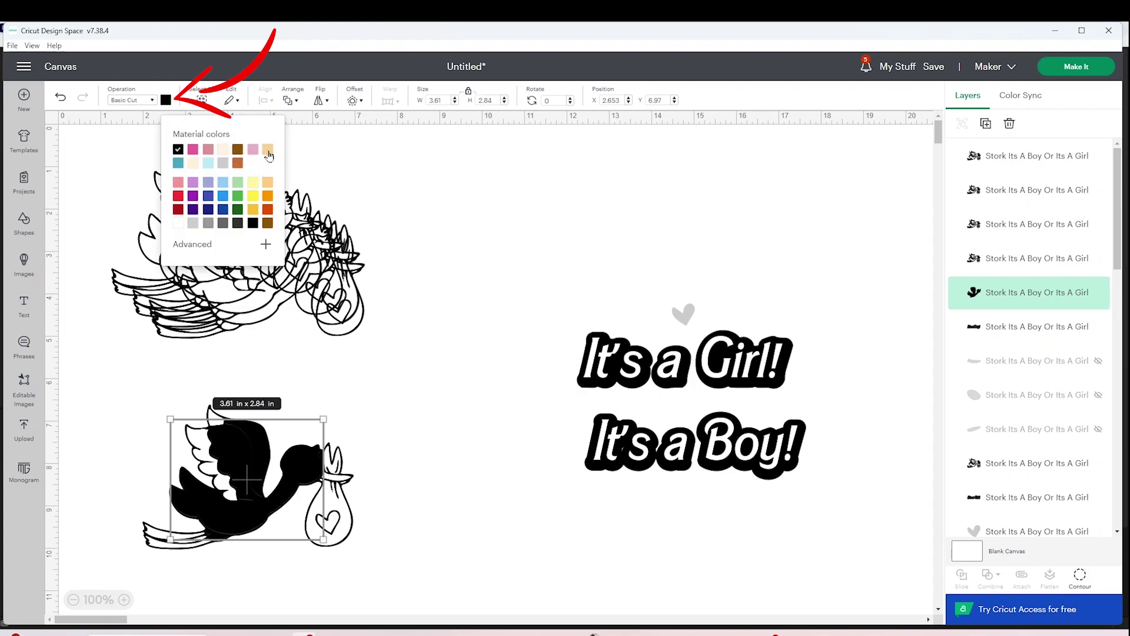
{"action": "left_click", "coordinate": [193, 164]}
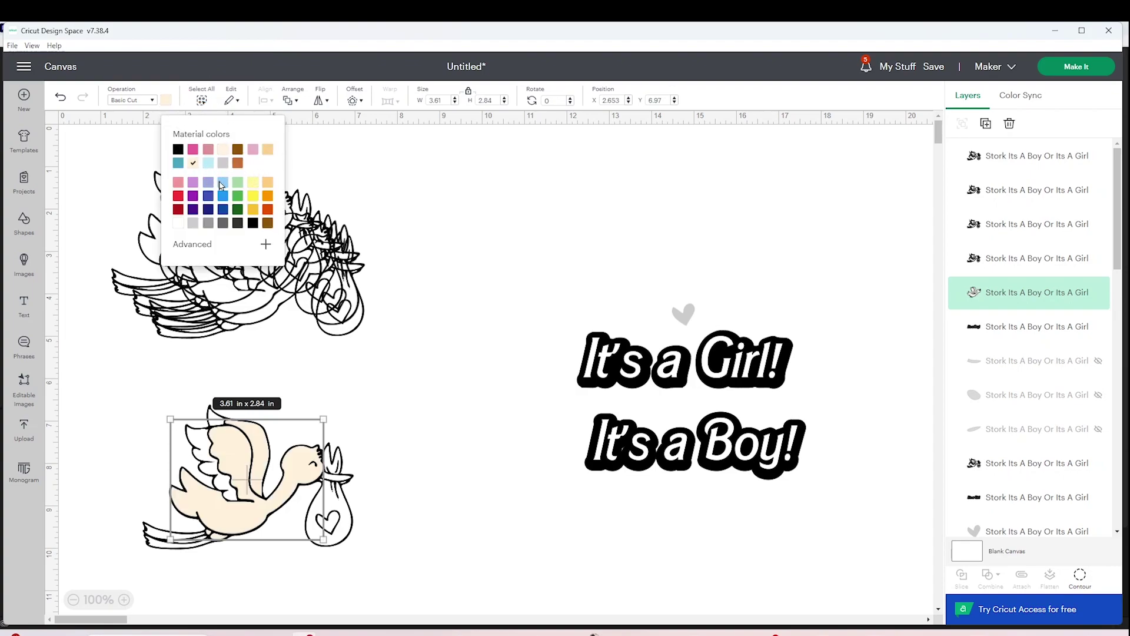
{"action": "left_click", "coordinate": [422, 424]}
{"action": "left_click_drag", "start_coordinate": [410, 596], "coordinate": [131, 441]}
{"action": "left_click_drag", "start_coordinate": [230, 482], "coordinate": [512, 265]}
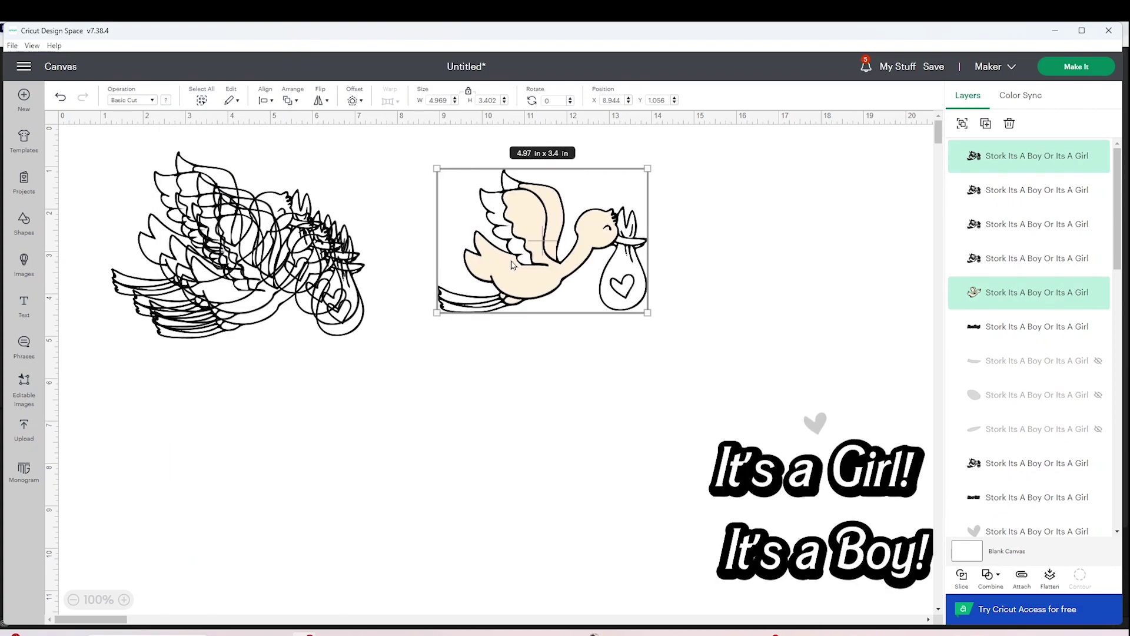
- Pull a stork copy from the pile and hide all contours except its wing tips and bag heart
{"action": "left_click", "coordinate": [736, 278]}
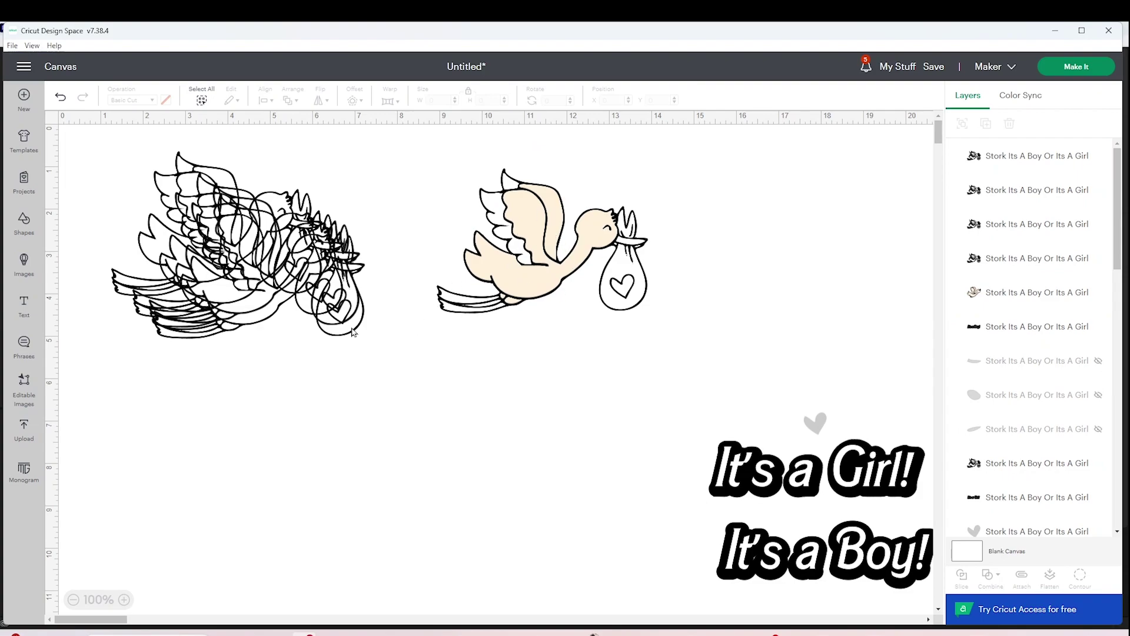
{"action": "left_click_drag", "start_coordinate": [354, 328], "coordinate": [488, 532]}
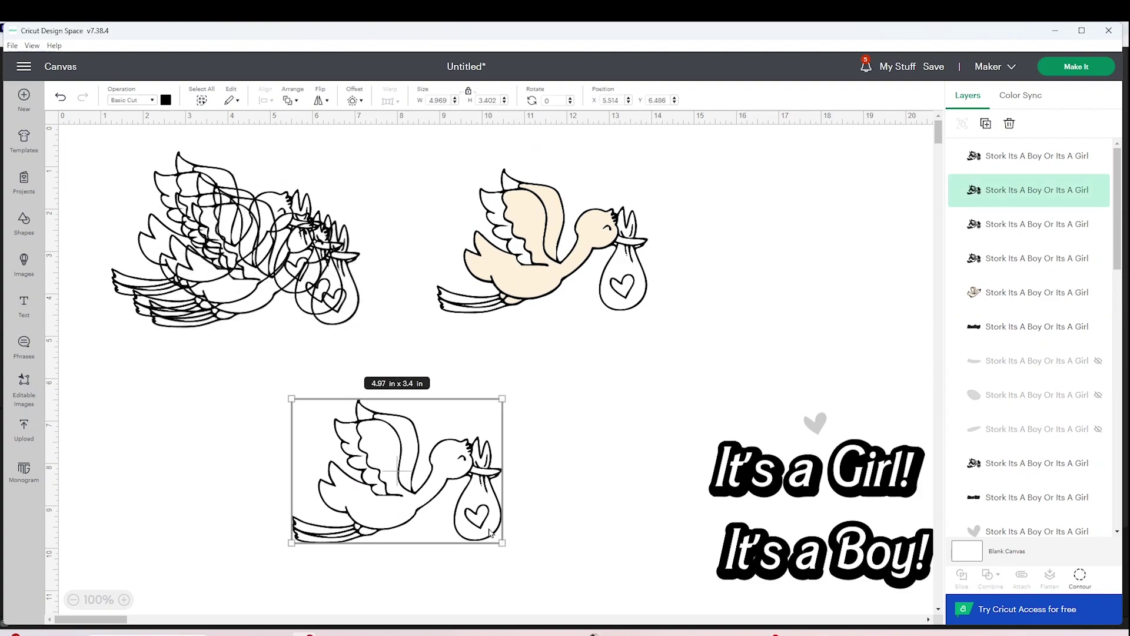
{"action": "left_click", "coordinate": [1079, 577]}
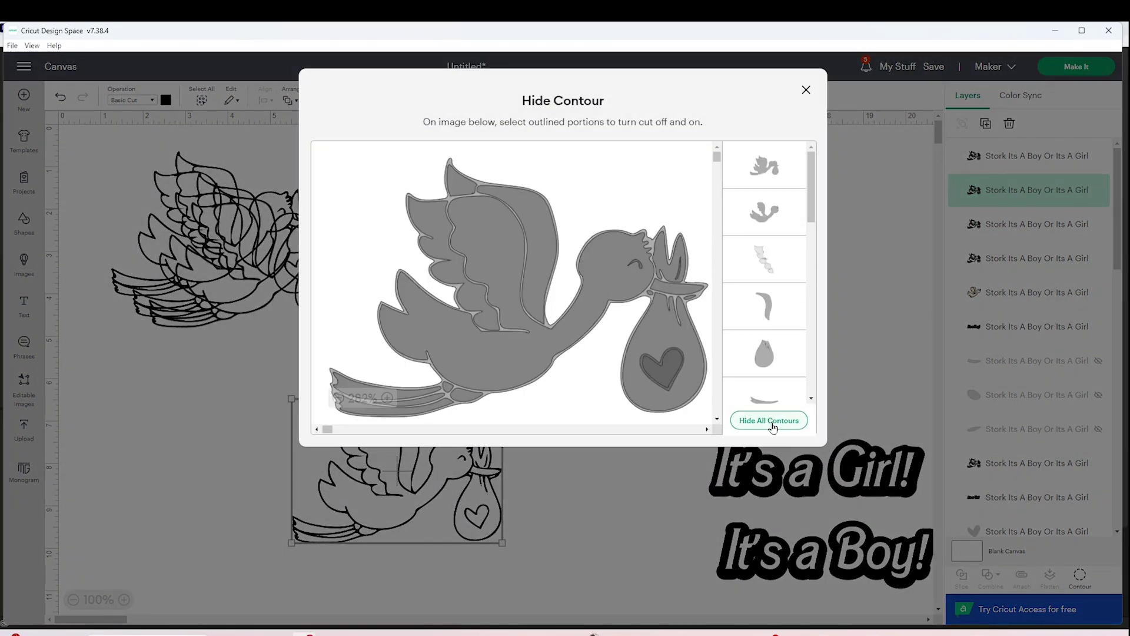
{"action": "left_click", "coordinate": [782, 422]}
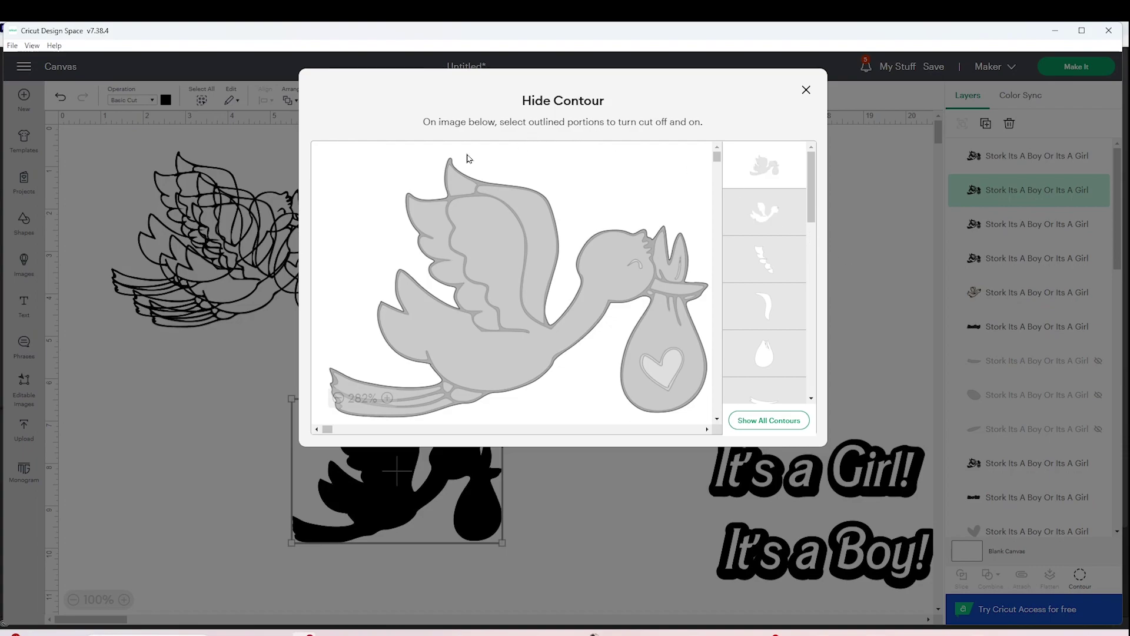
{"action": "left_click", "coordinate": [439, 209]}
{"action": "left_click", "coordinate": [457, 188]}
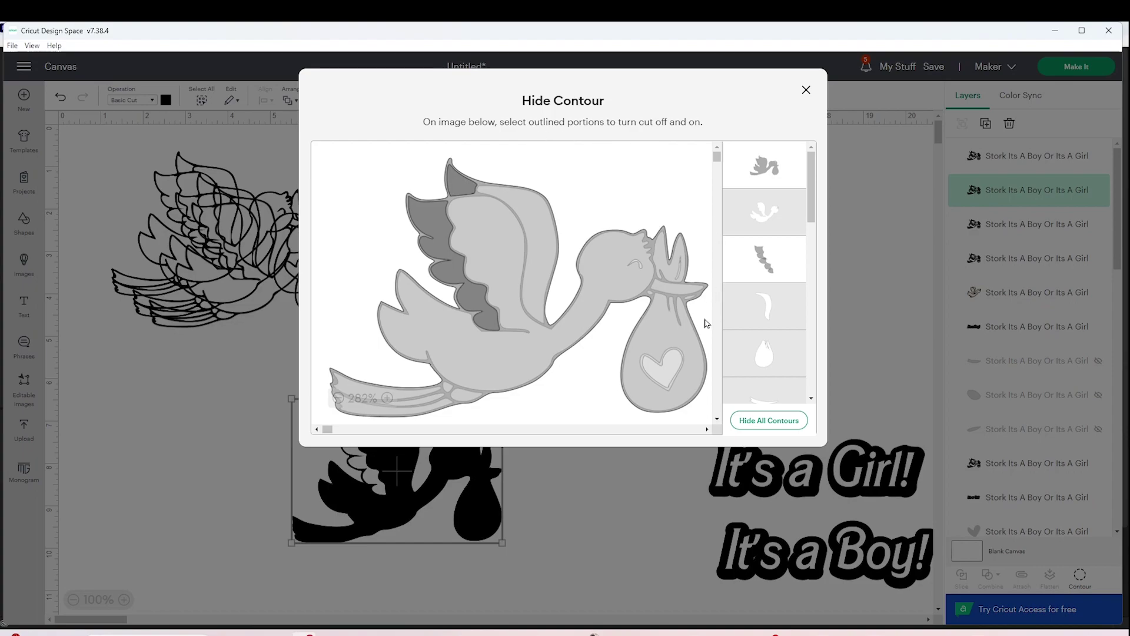
{"action": "left_click", "coordinate": [676, 370]}
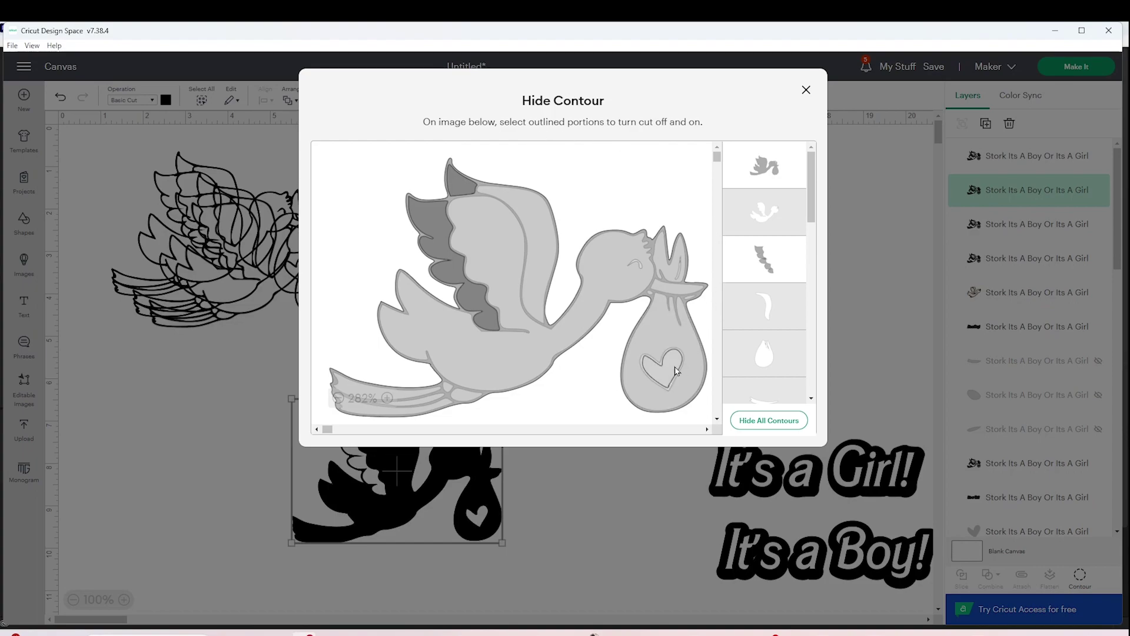
{"action": "left_click", "coordinate": [465, 179]}
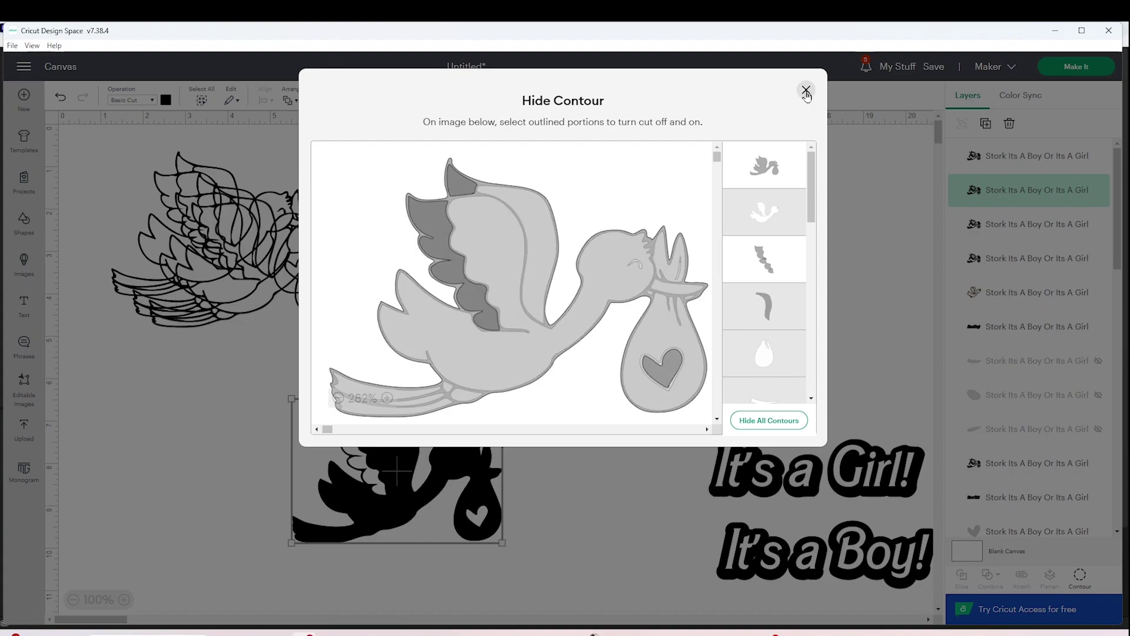
{"action": "left_click", "coordinate": [773, 175]}
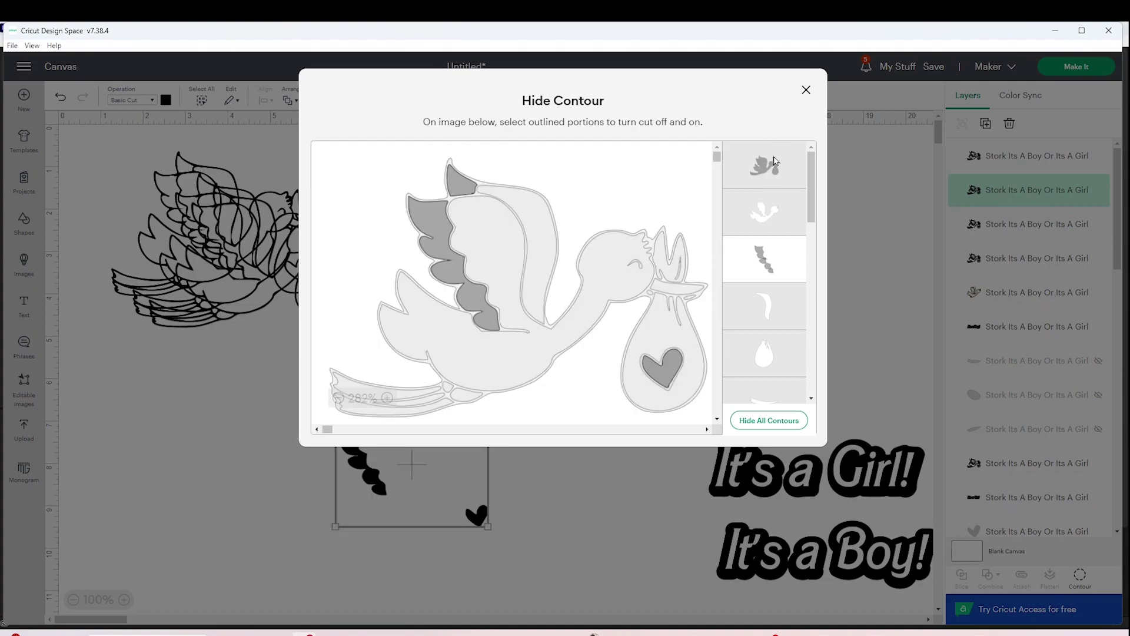
{"action": "left_click", "coordinate": [806, 90]}
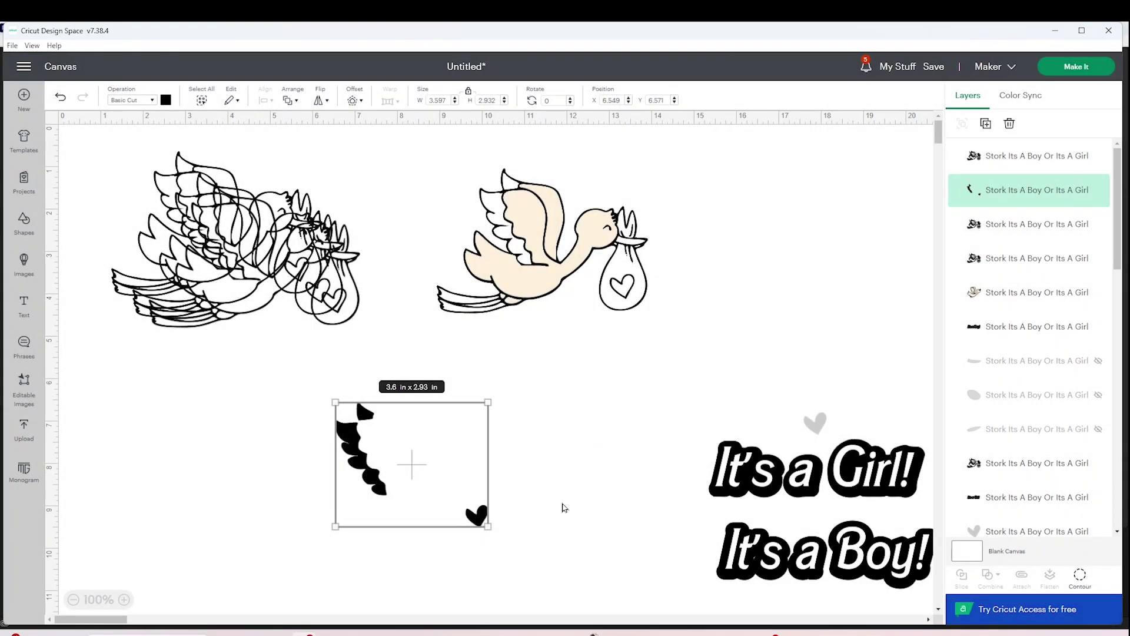
- Align the wing-tip and heart pieces on the cream stork and colour them pink
{"action": "left_click", "coordinate": [567, 495]}
{"action": "left_click_drag", "start_coordinate": [477, 518], "coordinate": [621, 287]}
{"action": "left_click_drag", "start_coordinate": [627, 292], "coordinate": [624, 289]}
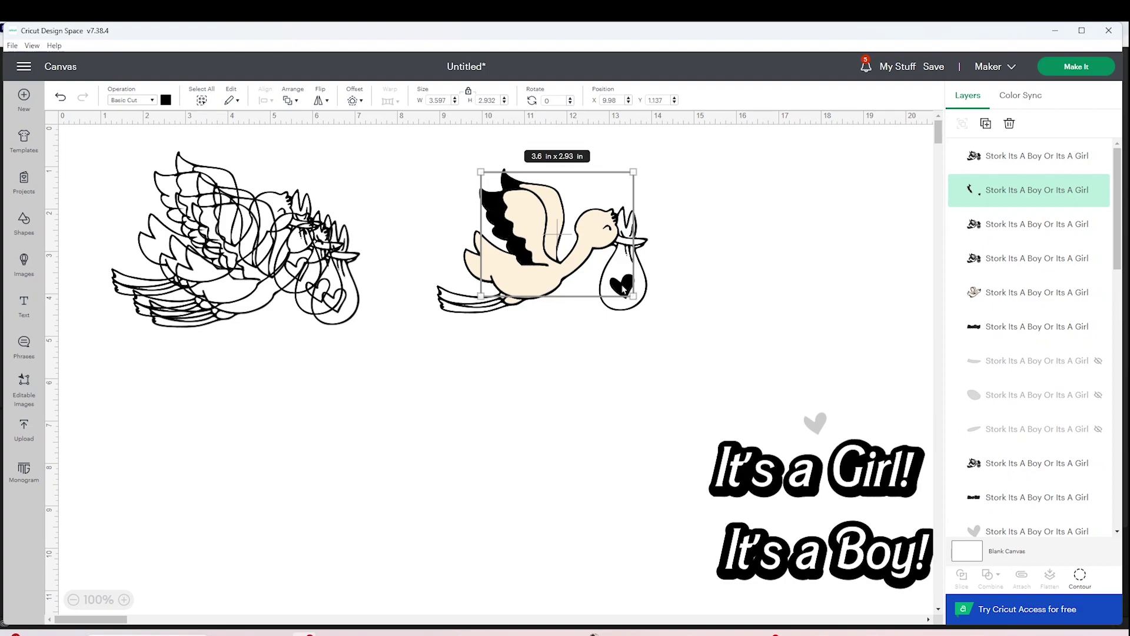
{"action": "left_click", "coordinate": [166, 100]}
{"action": "left_click", "coordinate": [194, 150]}
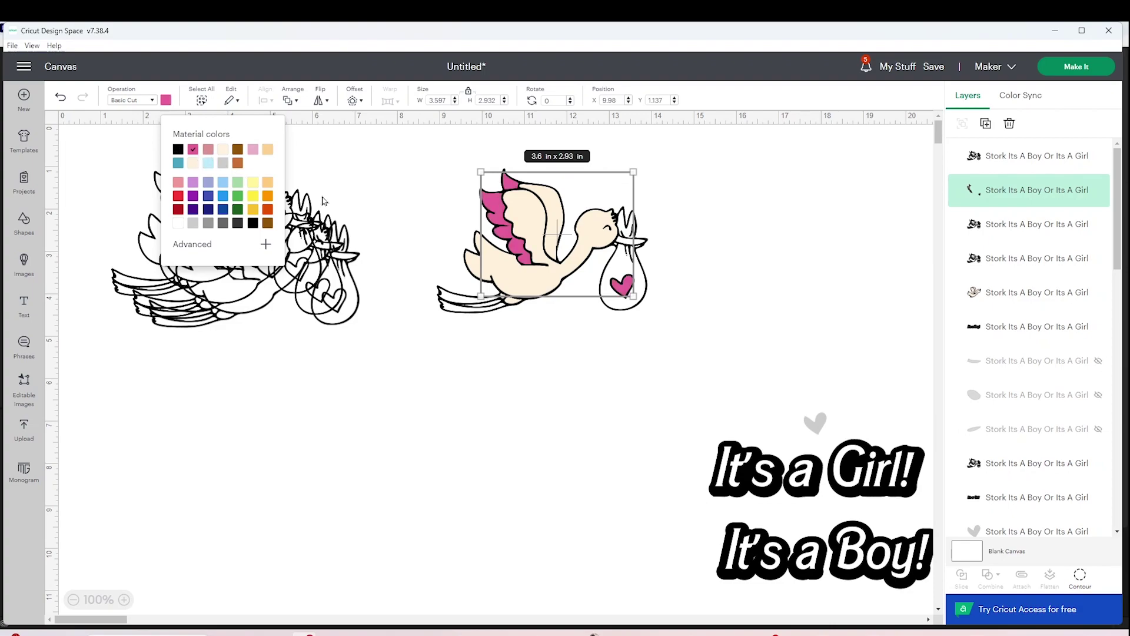
- Pull another stork from the pile and keep only its two tail-stripe contours
{"action": "left_click", "coordinate": [658, 349]}
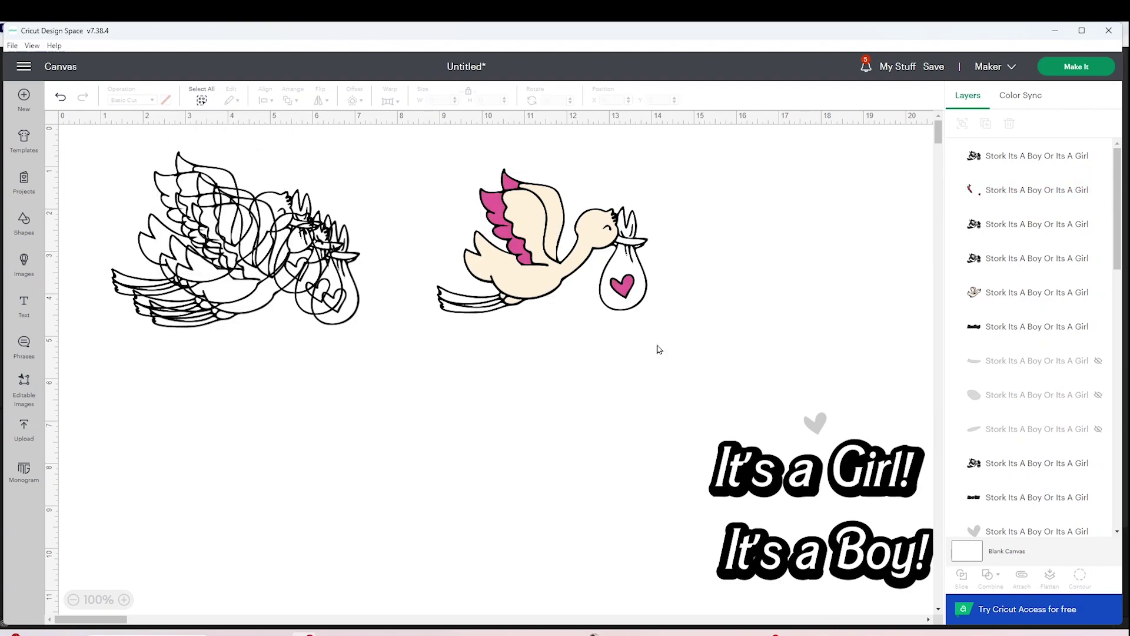
{"action": "left_click_drag", "start_coordinate": [344, 308], "coordinate": [517, 529]}
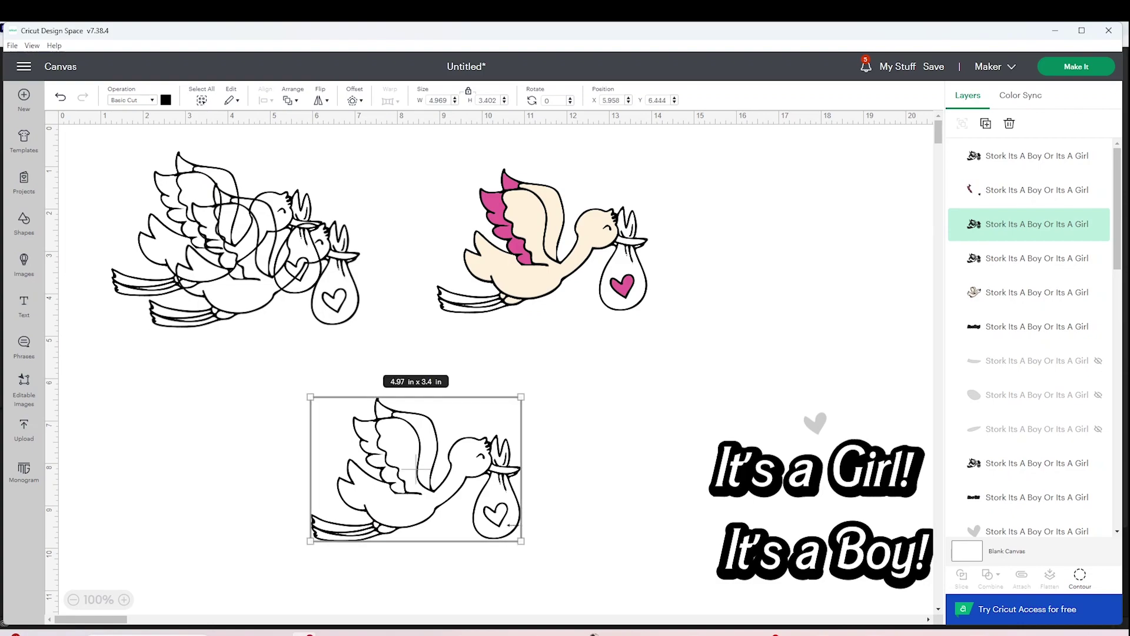
{"action": "left_click", "coordinate": [1080, 575]}
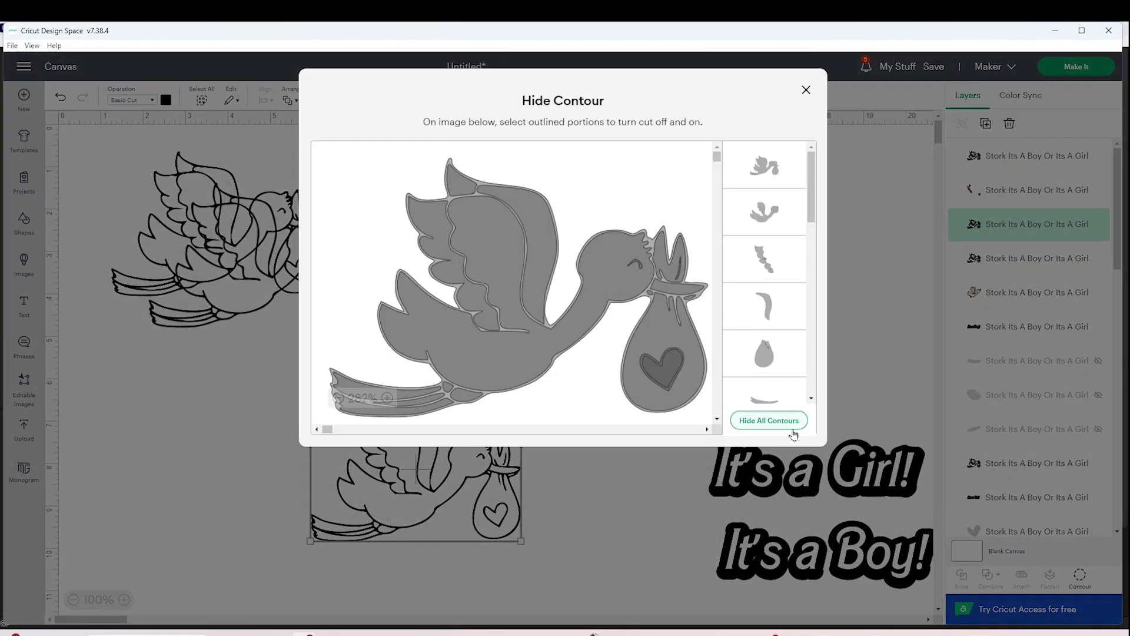
{"action": "left_click", "coordinate": [779, 420]}
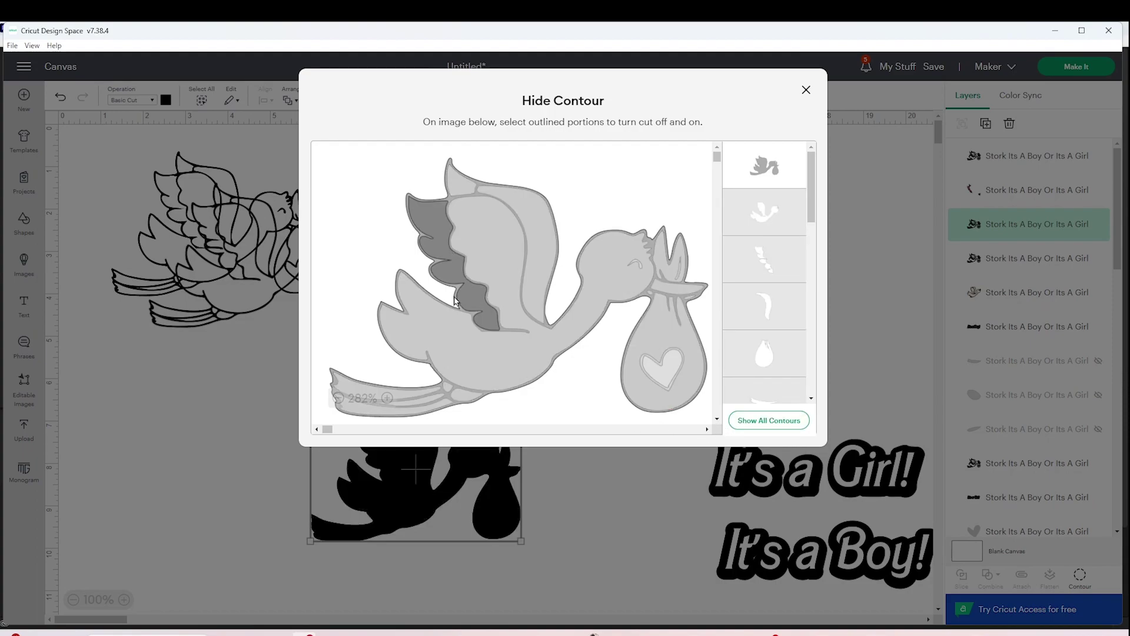
{"action": "left_click", "coordinate": [373, 416]}
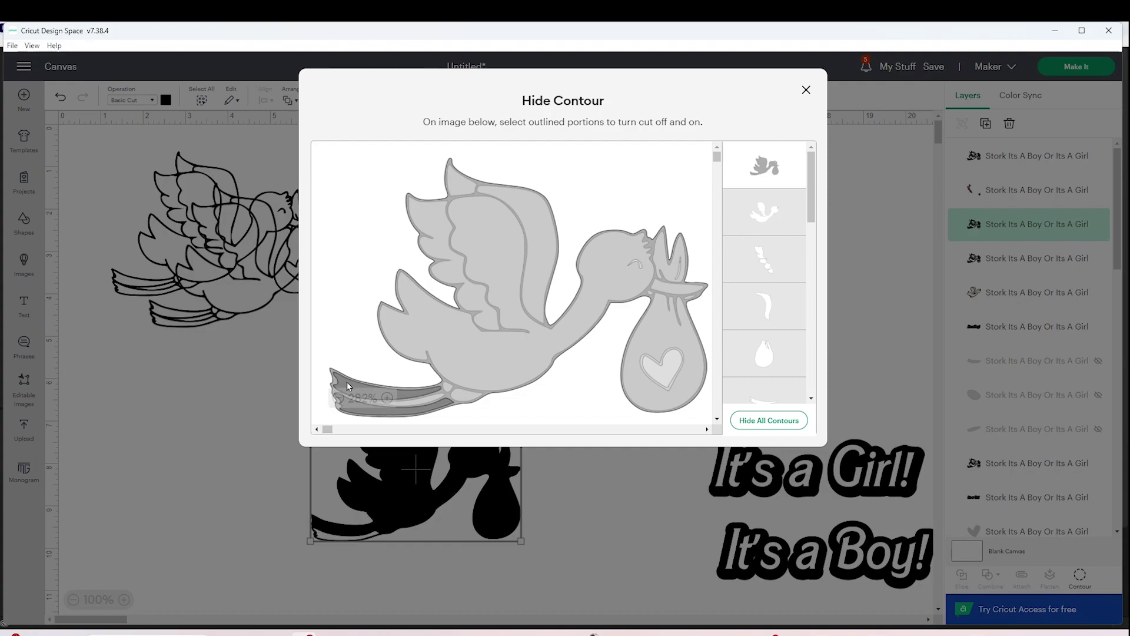
{"action": "left_click", "coordinate": [348, 387]}
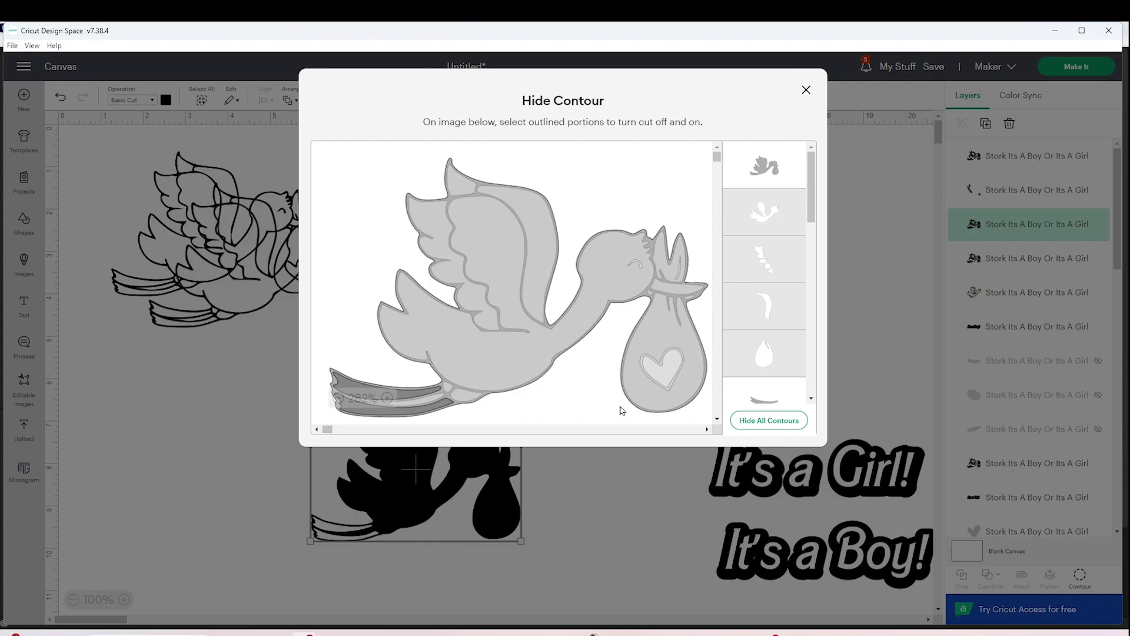
{"action": "left_click_drag", "start_coordinate": [815, 200], "coordinate": [813, 243]}
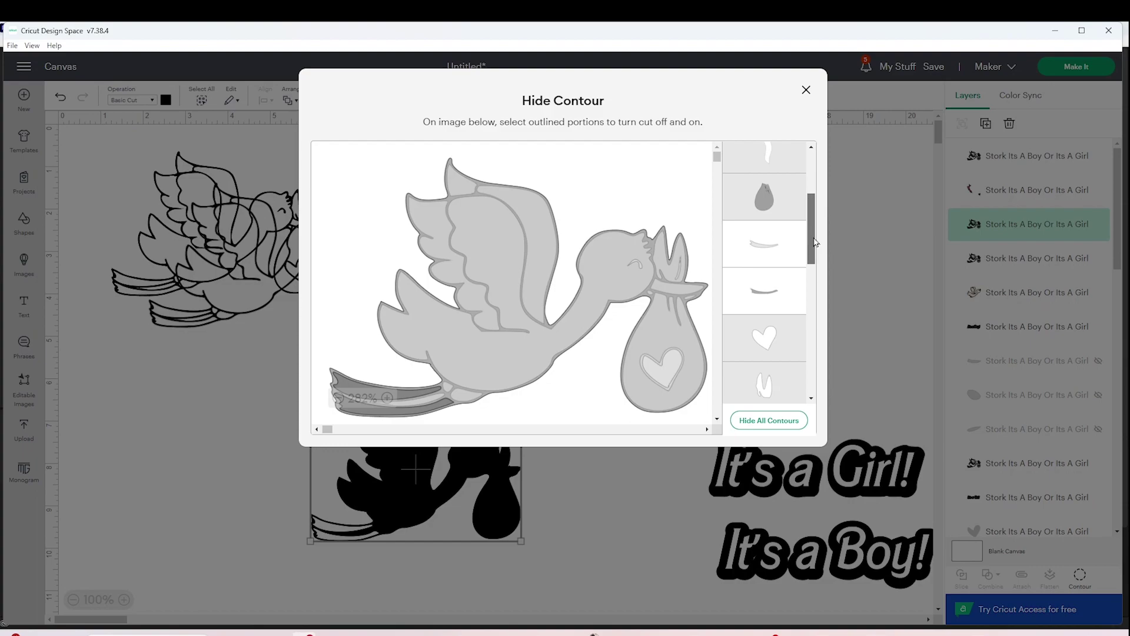
{"action": "left_click", "coordinate": [774, 255]}
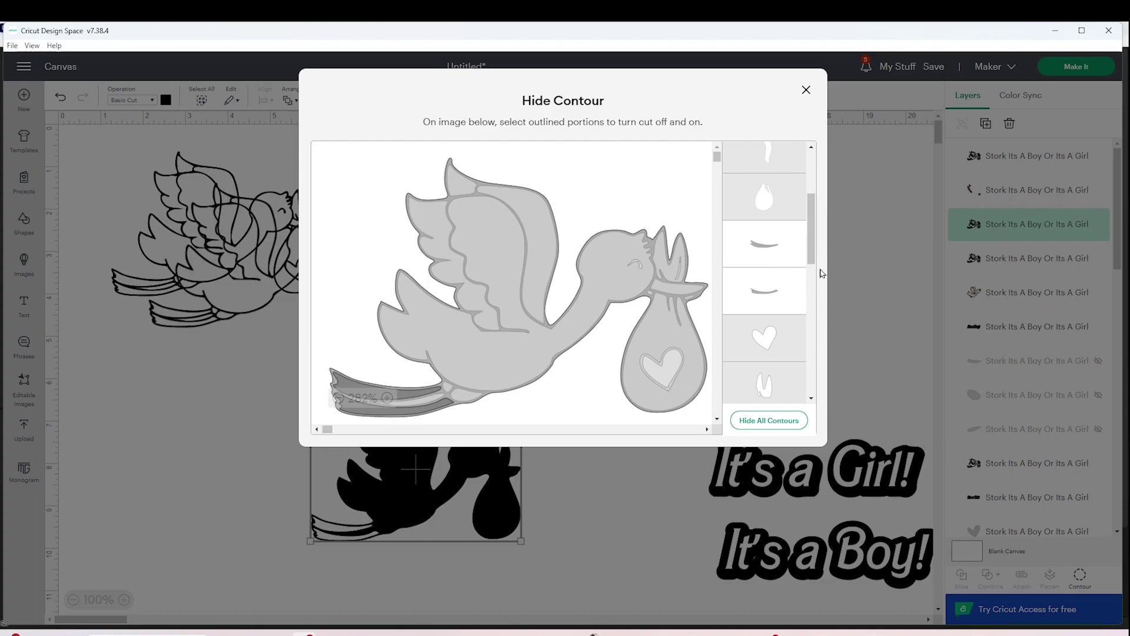
{"action": "left_click_drag", "start_coordinate": [813, 230], "coordinate": [814, 187]}
{"action": "left_click", "coordinate": [775, 171]}
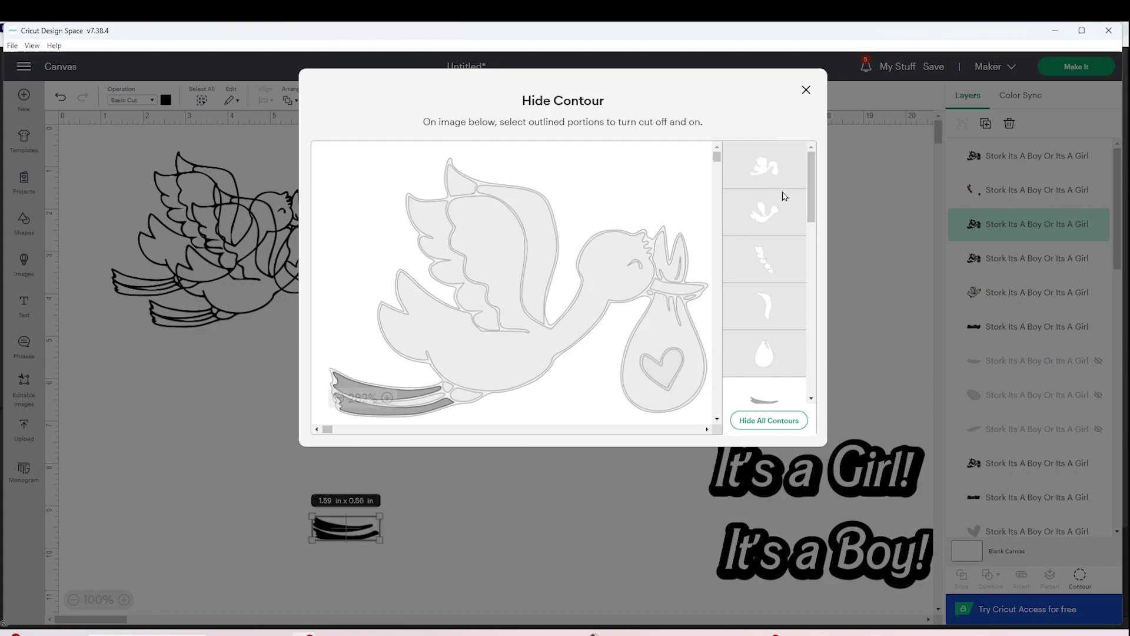
{"action": "left_click", "coordinate": [805, 90]}
- Place the tail stripes on the cream stork's tail in dusty pink, then pull out another stork
{"action": "left_click", "coordinate": [437, 543]}
{"action": "left_click_drag", "start_coordinate": [363, 540], "coordinate": [495, 302]}
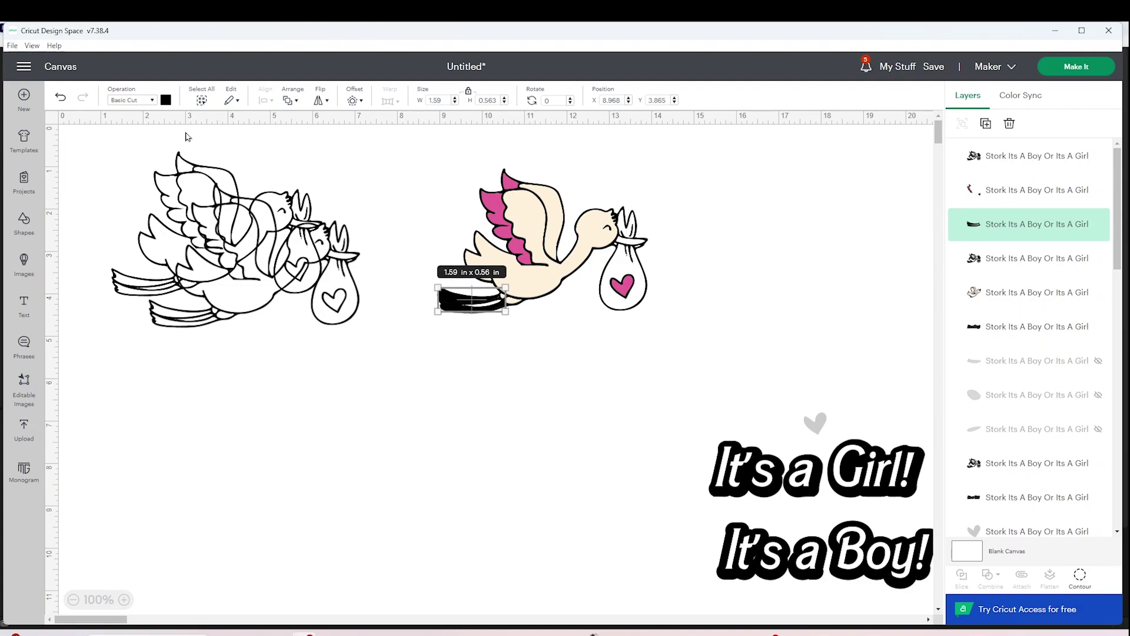
{"action": "left_click", "coordinate": [165, 100]}
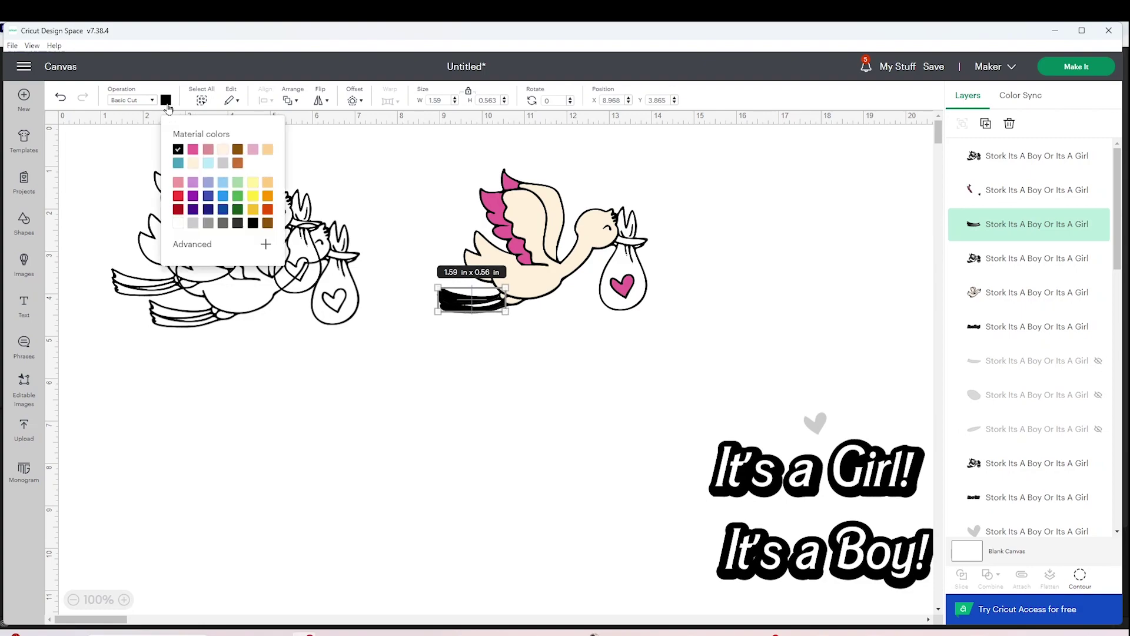
{"action": "left_click", "coordinate": [208, 149]}
{"action": "left_click", "coordinate": [556, 365]}
{"action": "left_click_drag", "start_coordinate": [341, 277], "coordinate": [469, 459]}
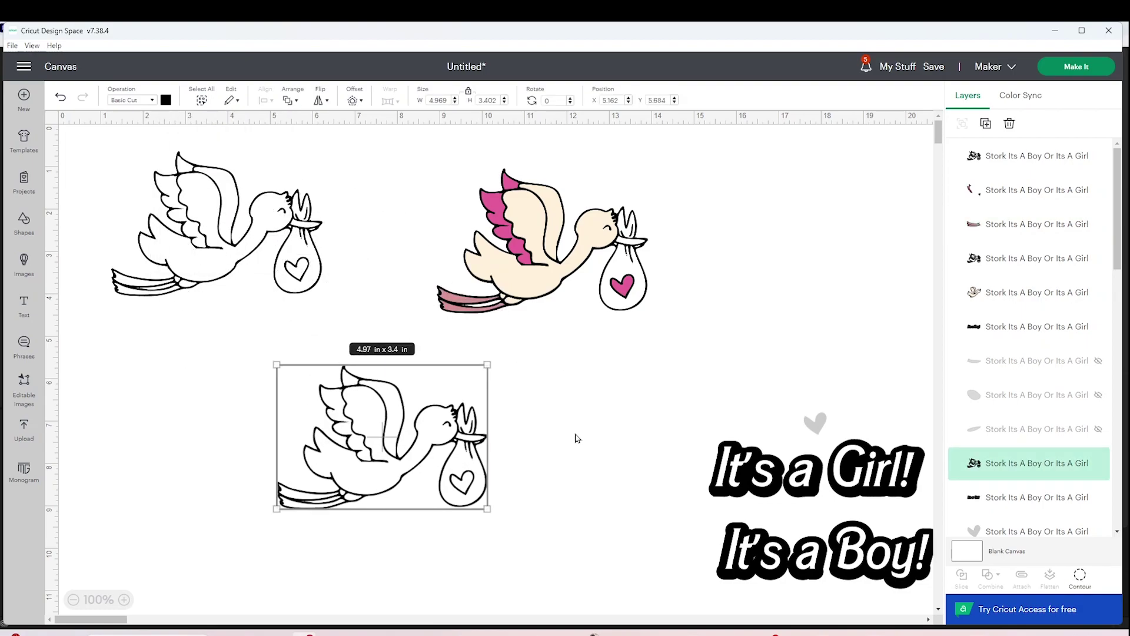
- Restore the new copy's contours, move its neck band onto the coloured stork and colour it brown
{"action": "left_click", "coordinate": [1080, 576]}
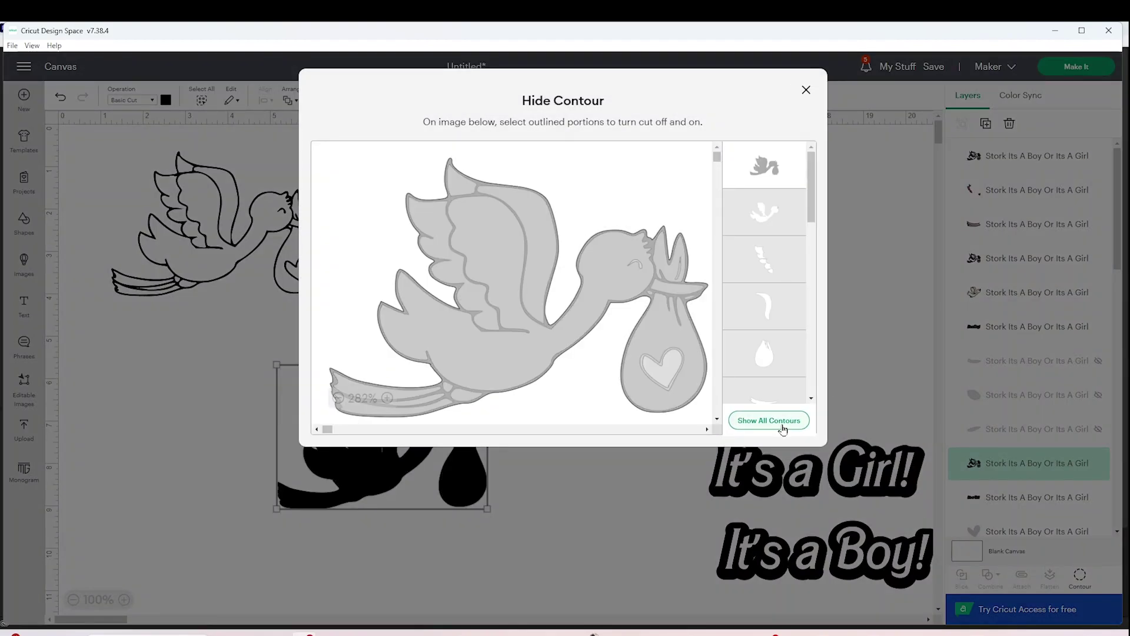
{"action": "left_click", "coordinate": [782, 425]}
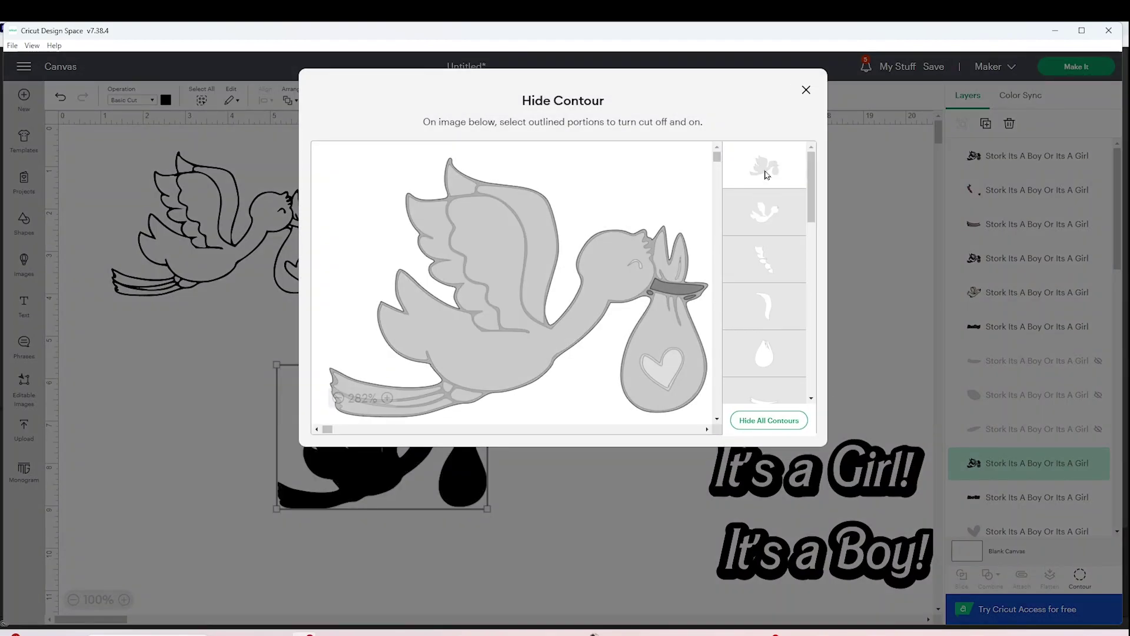
{"action": "left_click", "coordinate": [806, 89]}
{"action": "left_click_drag", "start_coordinate": [468, 441], "coordinate": [603, 240]}
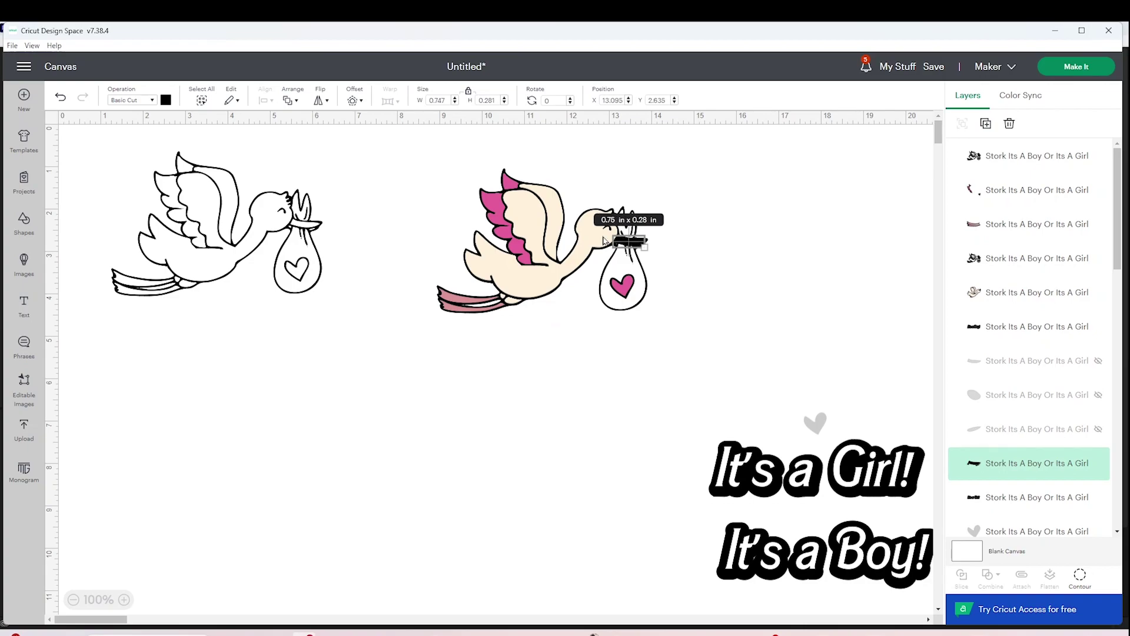
{"action": "left_click", "coordinate": [166, 100]}
{"action": "left_click", "coordinate": [238, 203]}
- Isolate the bag from the outline stork, set it on the coloured stork's beak in light pink
{"action": "left_click", "coordinate": [759, 270]}
{"action": "left_click_drag", "start_coordinate": [218, 245], "coordinate": [456, 474]}
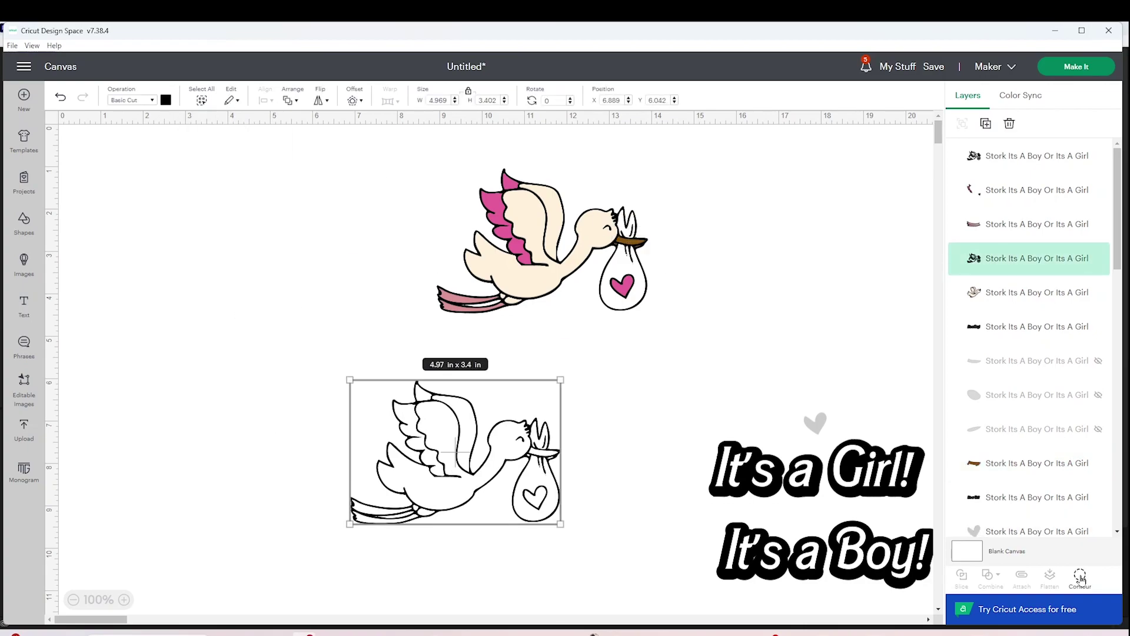
{"action": "left_click", "coordinate": [1080, 577]}
{"action": "left_click", "coordinate": [769, 421]}
{"action": "left_click", "coordinate": [674, 377]}
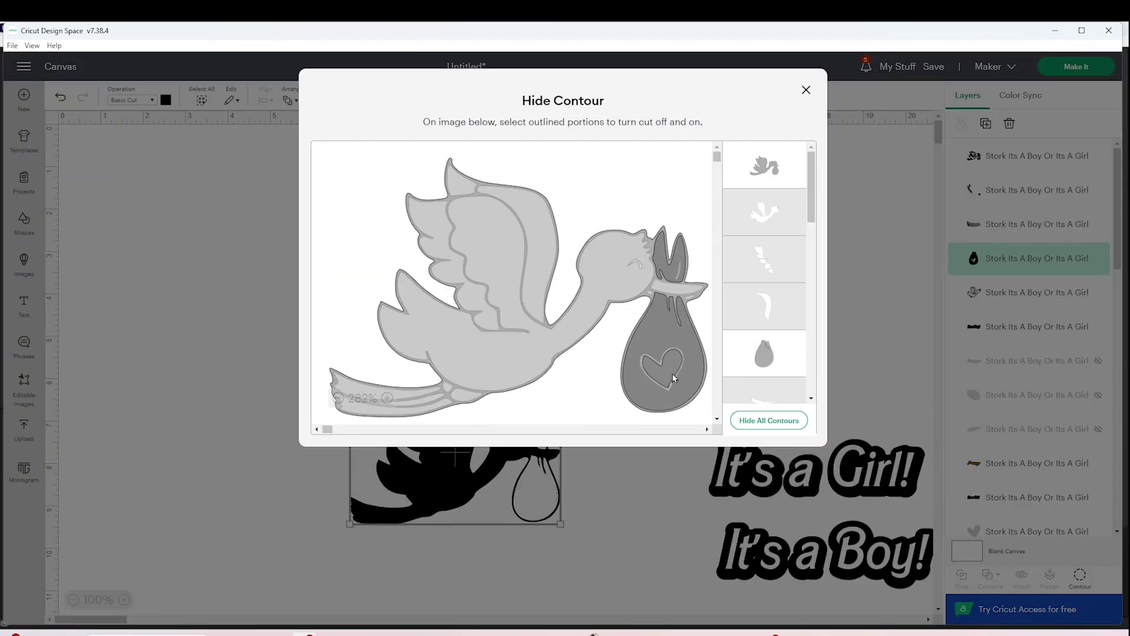
{"action": "left_click", "coordinate": [806, 90]}
{"action": "left_click_drag", "start_coordinate": [539, 485], "coordinate": [625, 268]}
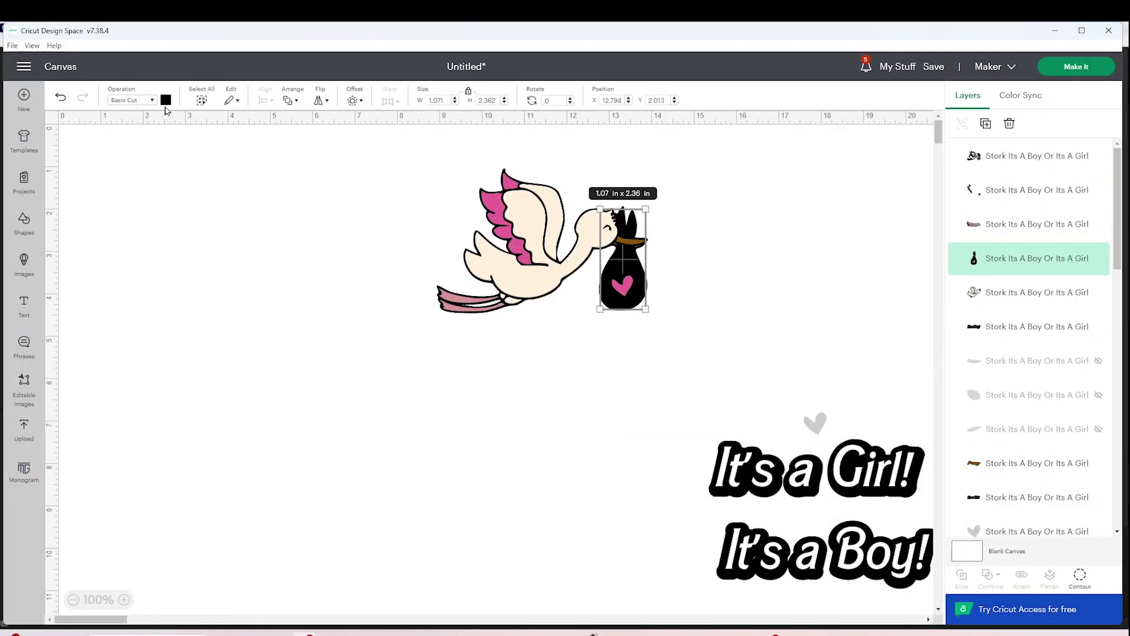
{"action": "left_click", "coordinate": [166, 101]}
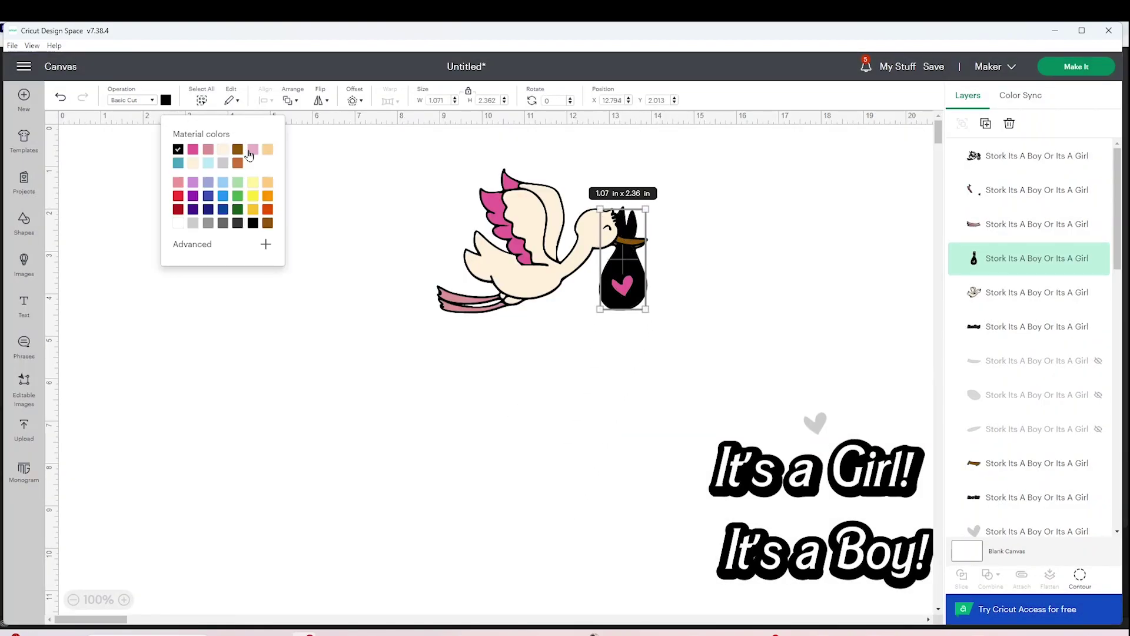
{"action": "left_click", "coordinate": [252, 151]}
{"action": "left_click", "coordinate": [751, 271]}
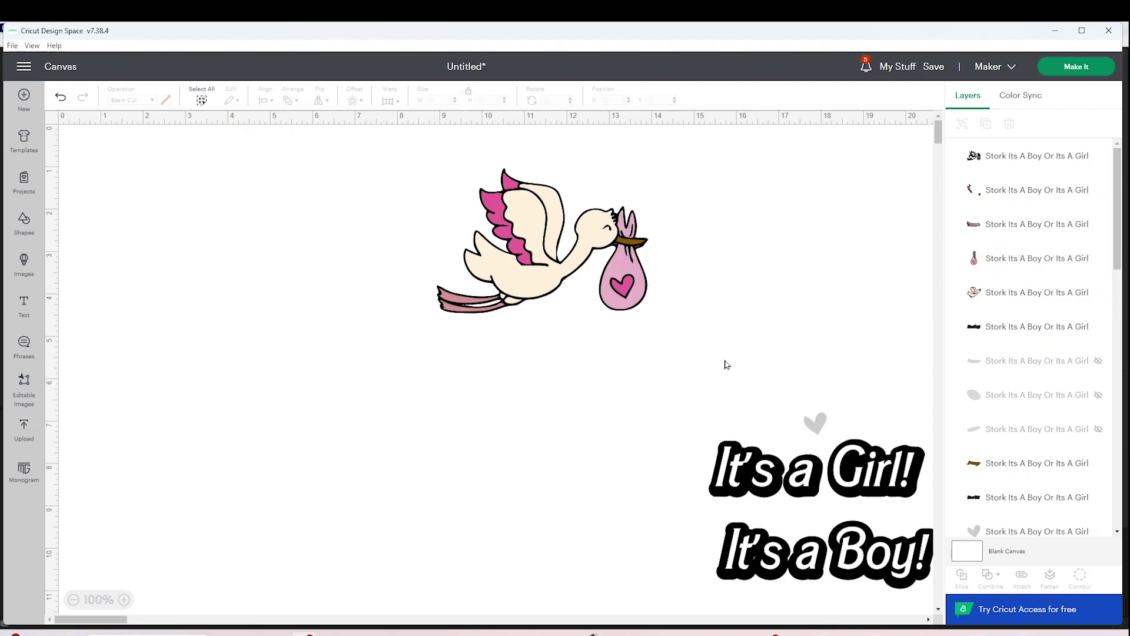
{"action": "left_click_drag", "start_coordinate": [727, 365], "coordinate": [396, 163]}
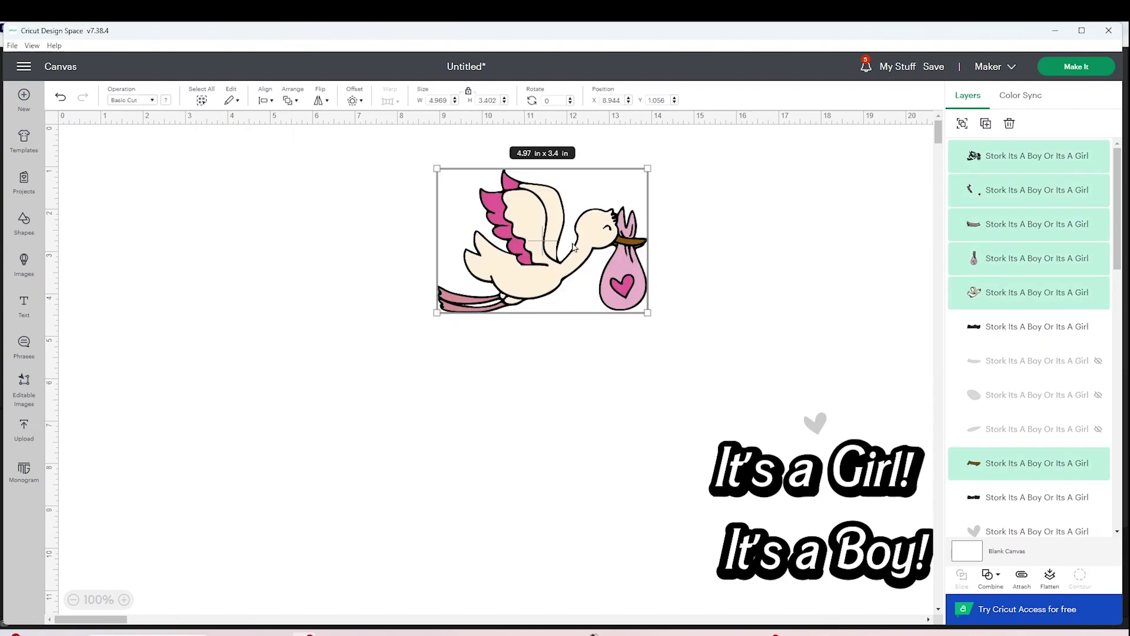
- Shift the stork left, then place 'It's a Girl!' beneath it and colour it pink
{"action": "left_click_drag", "start_coordinate": [574, 248], "coordinate": [326, 257]}
{"action": "left_click", "coordinate": [542, 249]}
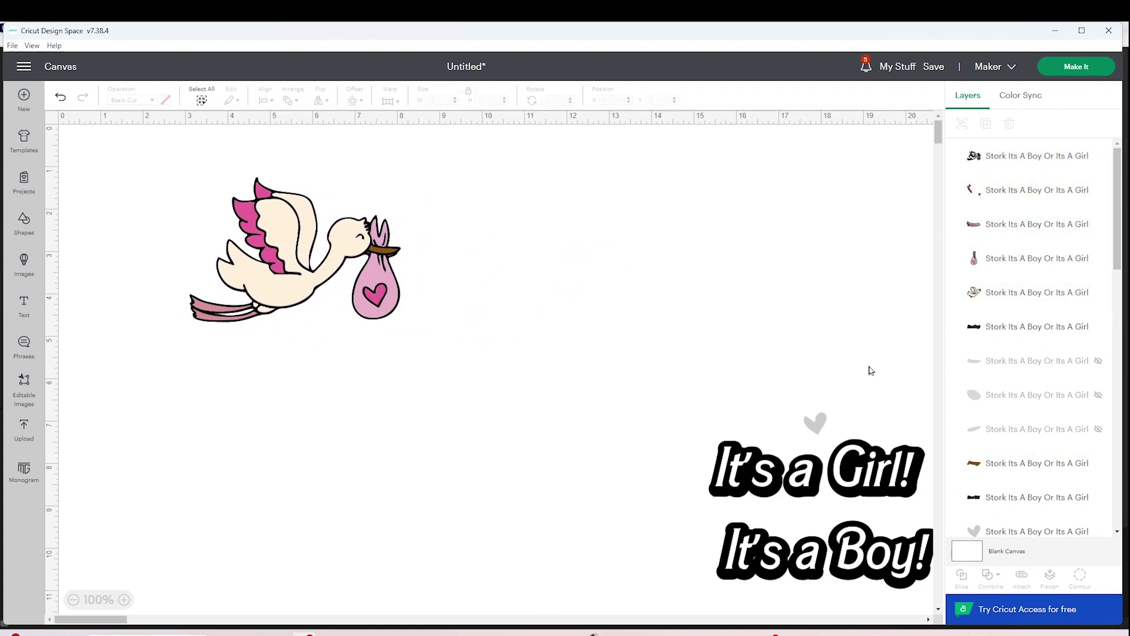
{"action": "left_click_drag", "start_coordinate": [888, 492], "coordinate": [364, 382]}
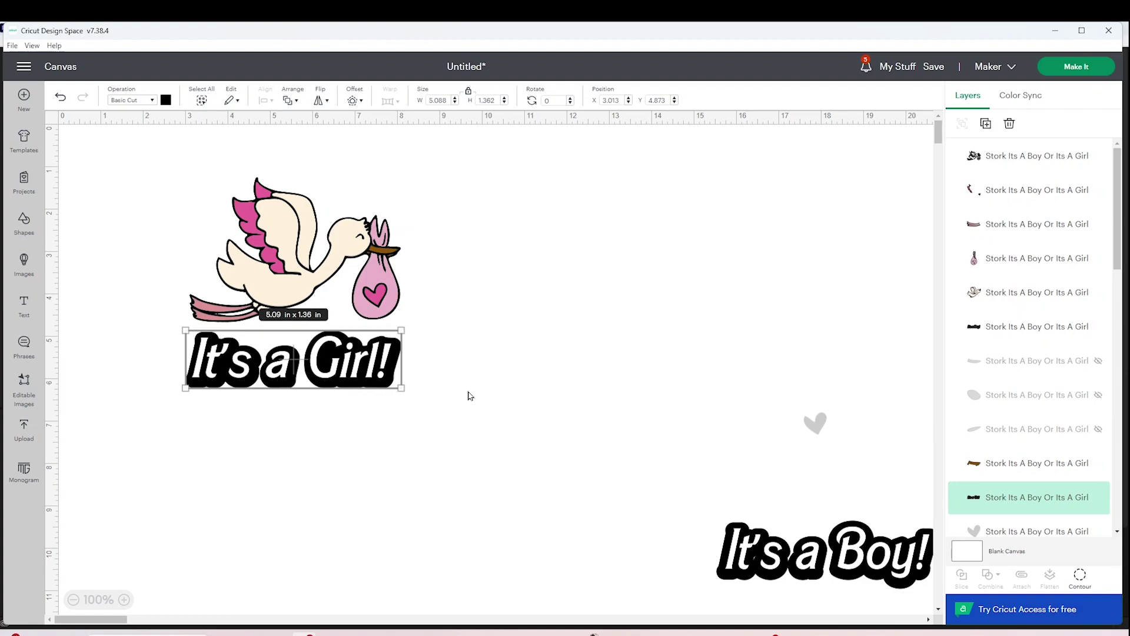
{"action": "left_click", "coordinate": [166, 101]}
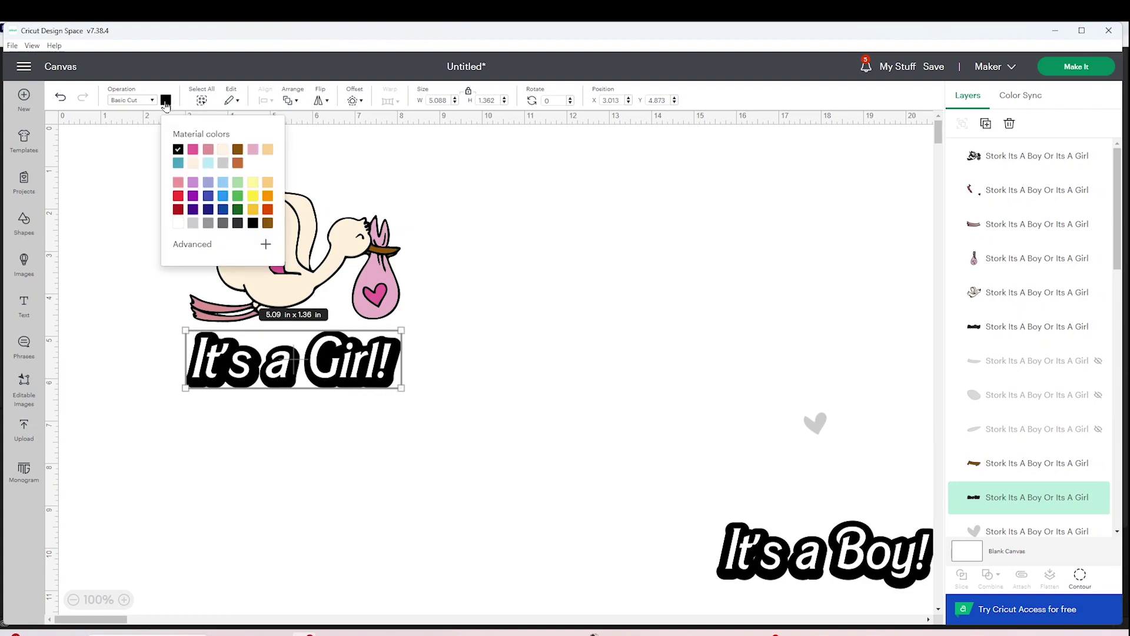
{"action": "left_click", "coordinate": [193, 150]}
{"action": "left_click", "coordinate": [533, 306]}
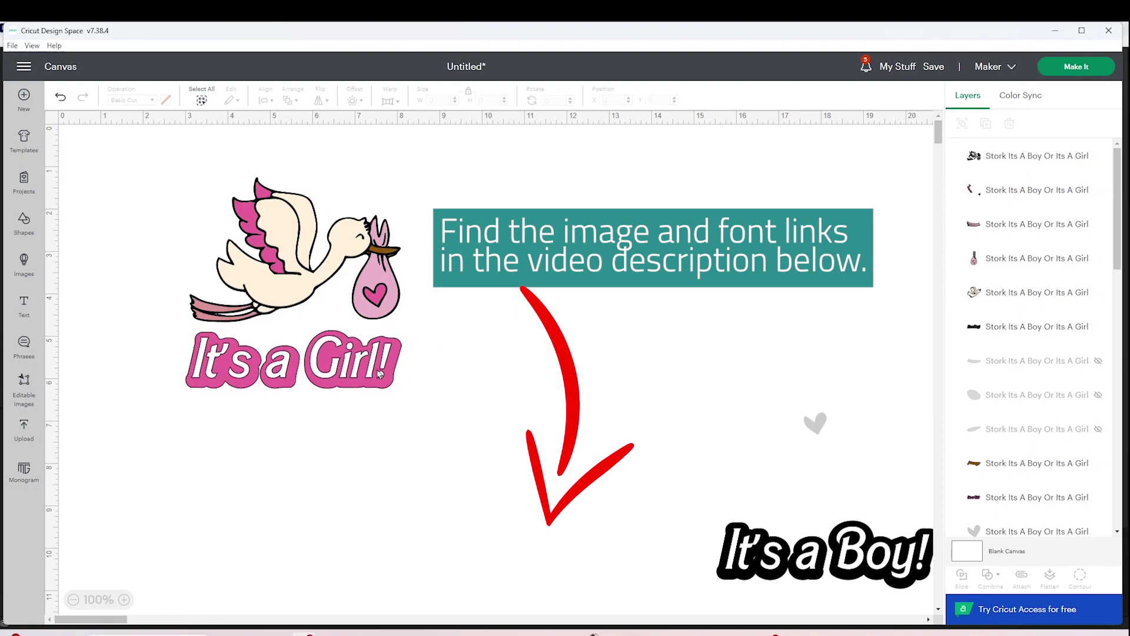
{"action": "left_click", "coordinate": [351, 378]}
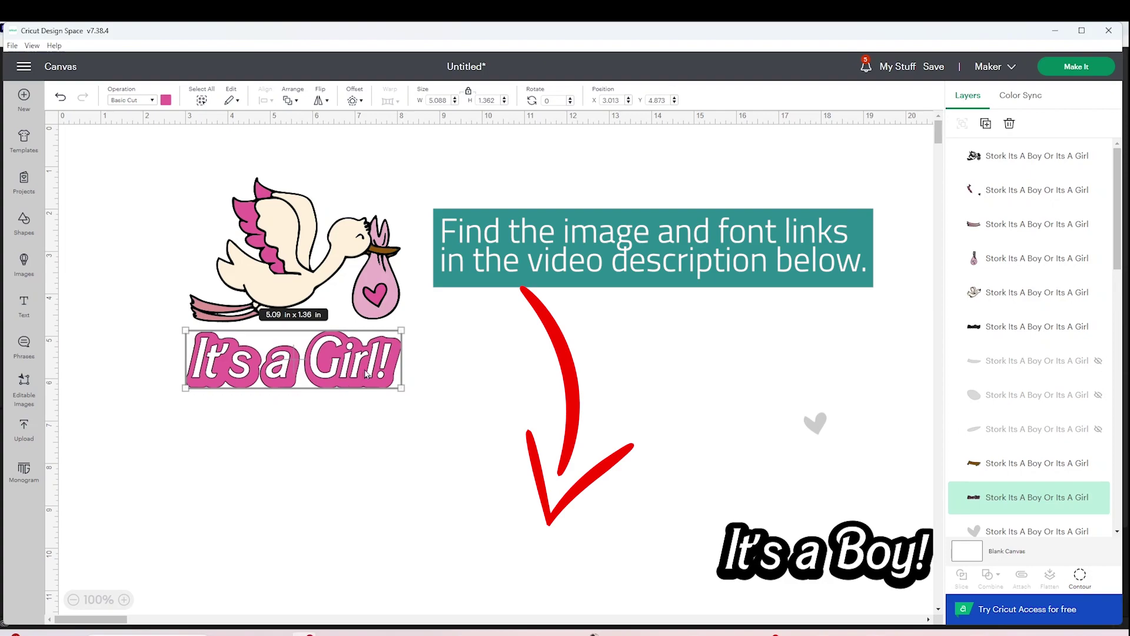
{"action": "right_click", "coordinate": [352, 353]}
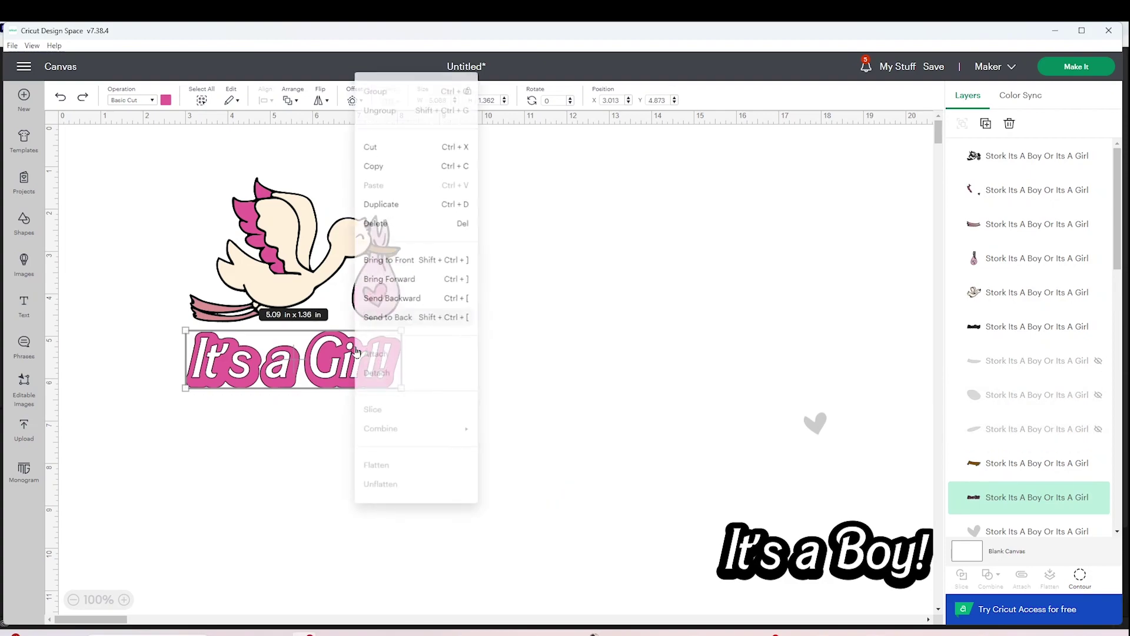
{"action": "left_click", "coordinate": [383, 189]}
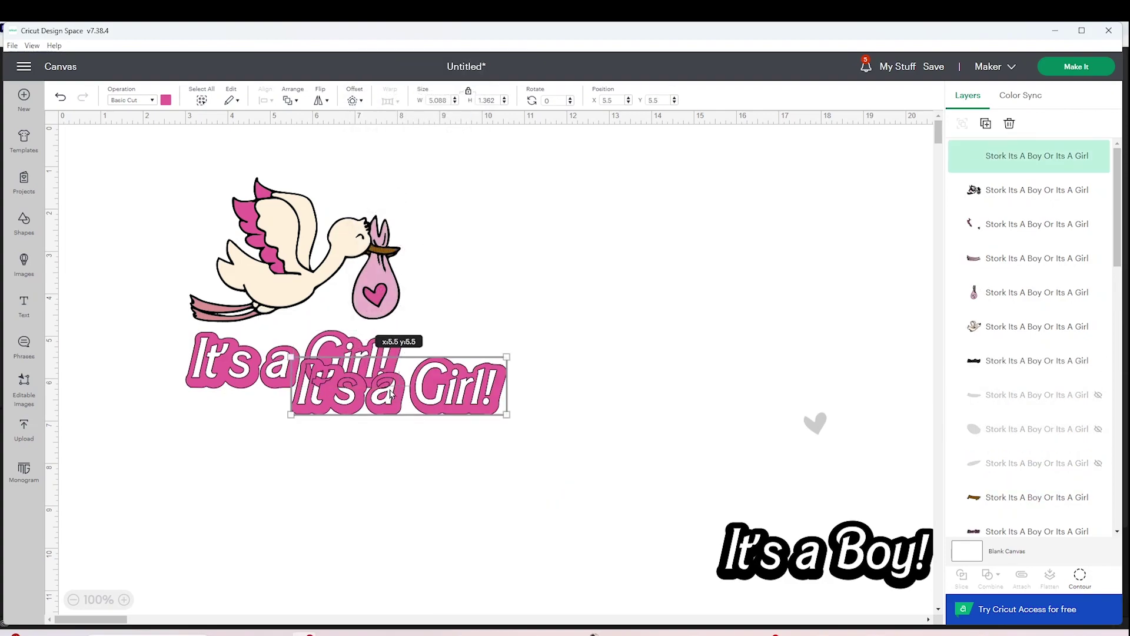
{"action": "left_click_drag", "start_coordinate": [391, 391], "coordinate": [285, 433]}
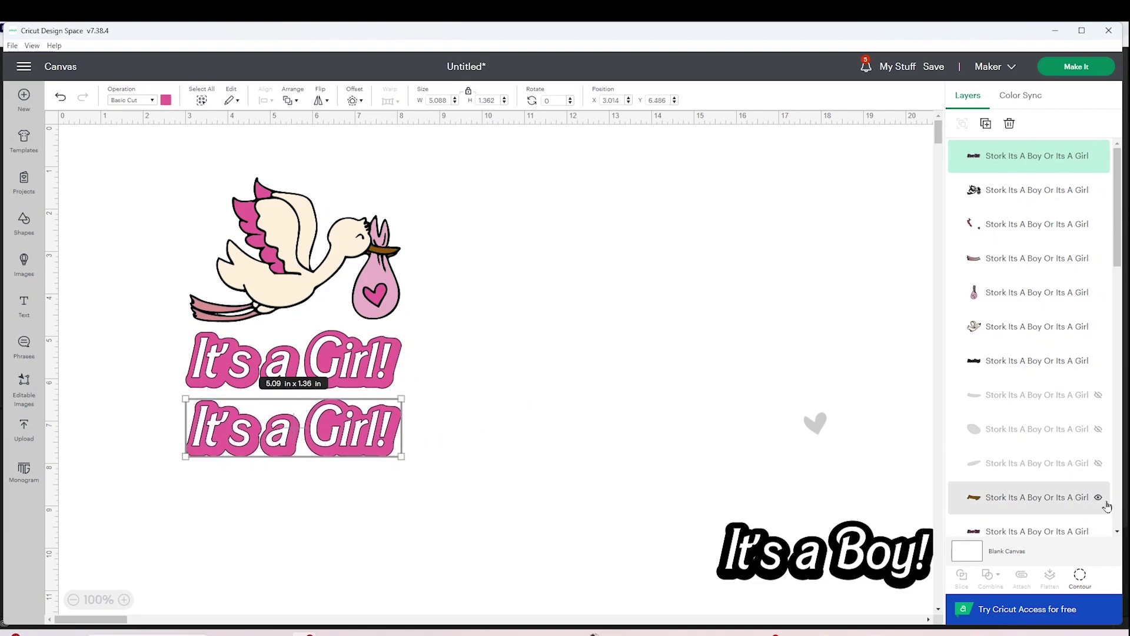
{"action": "left_click", "coordinate": [1079, 577]}
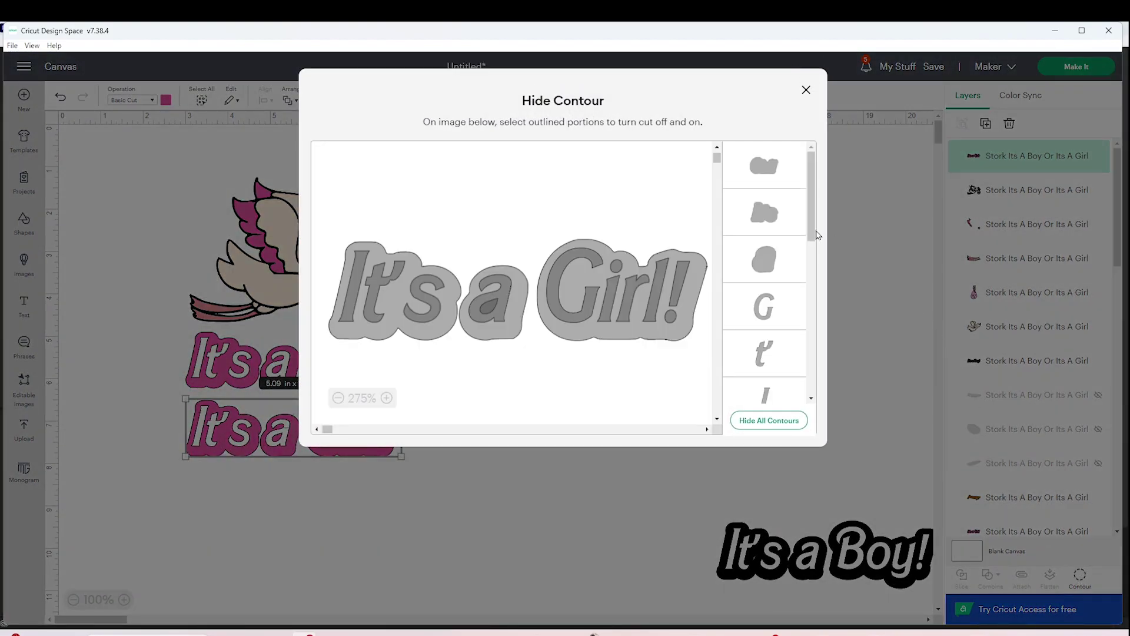
{"action": "left_click", "coordinate": [644, 345]}
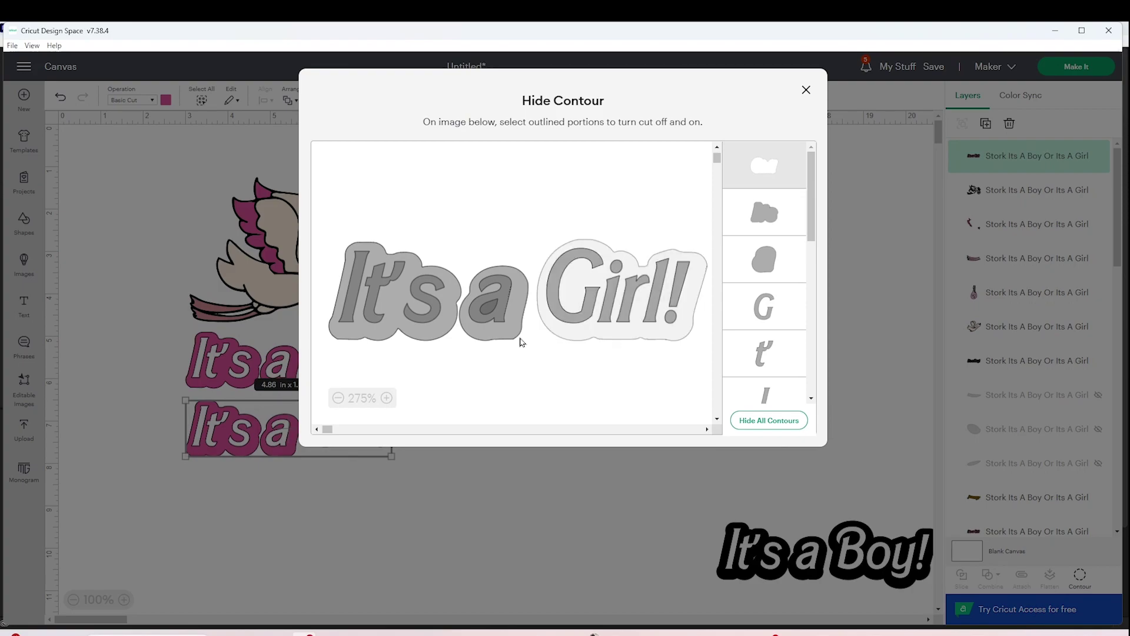
{"action": "left_click", "coordinate": [506, 341]}
{"action": "left_click", "coordinate": [447, 341]}
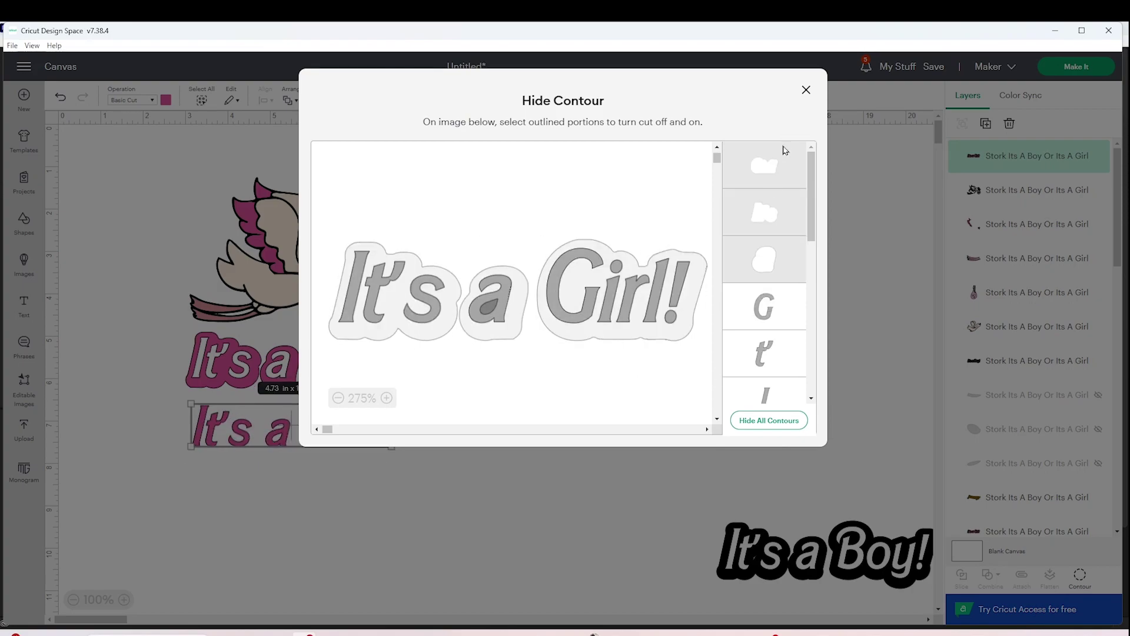
{"action": "left_click", "coordinate": [806, 90]}
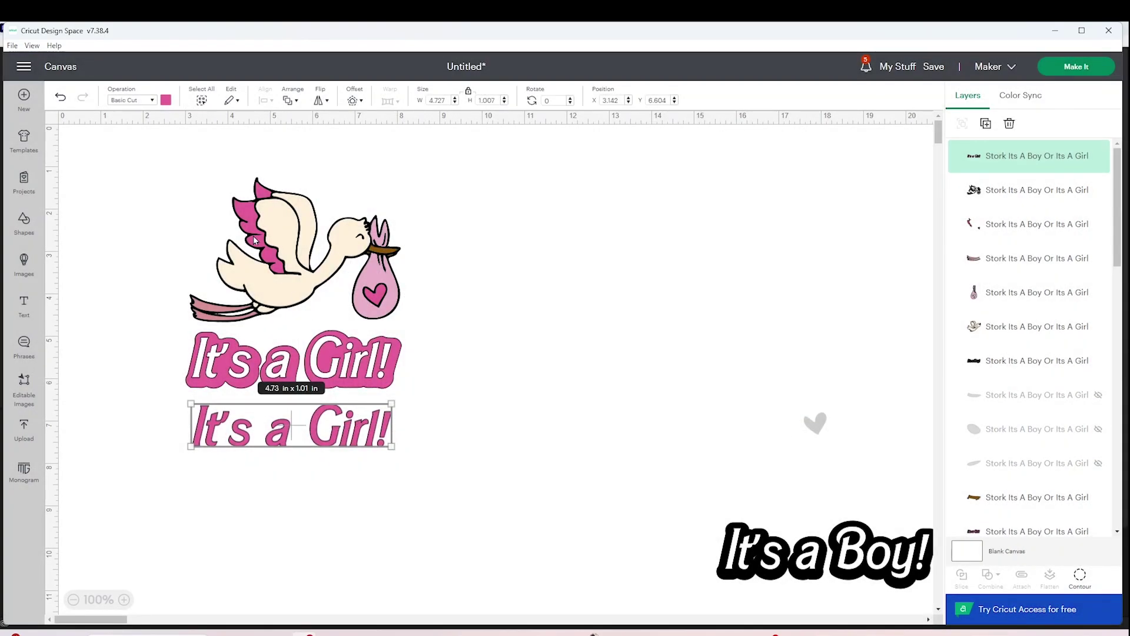
{"action": "left_click", "coordinate": [165, 102]}
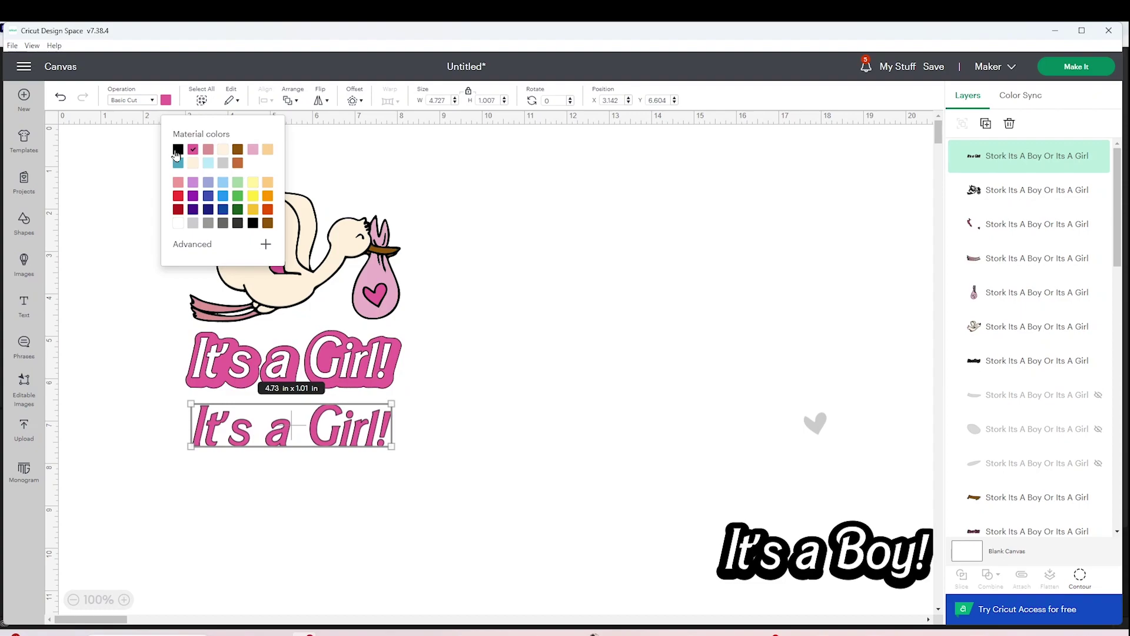
{"action": "left_click", "coordinate": [177, 149]}
{"action": "left_click_drag", "start_coordinate": [358, 433], "coordinate": [612, 398]}
{"action": "left_click", "coordinate": [498, 298]}
{"action": "key", "text": "Delete"}
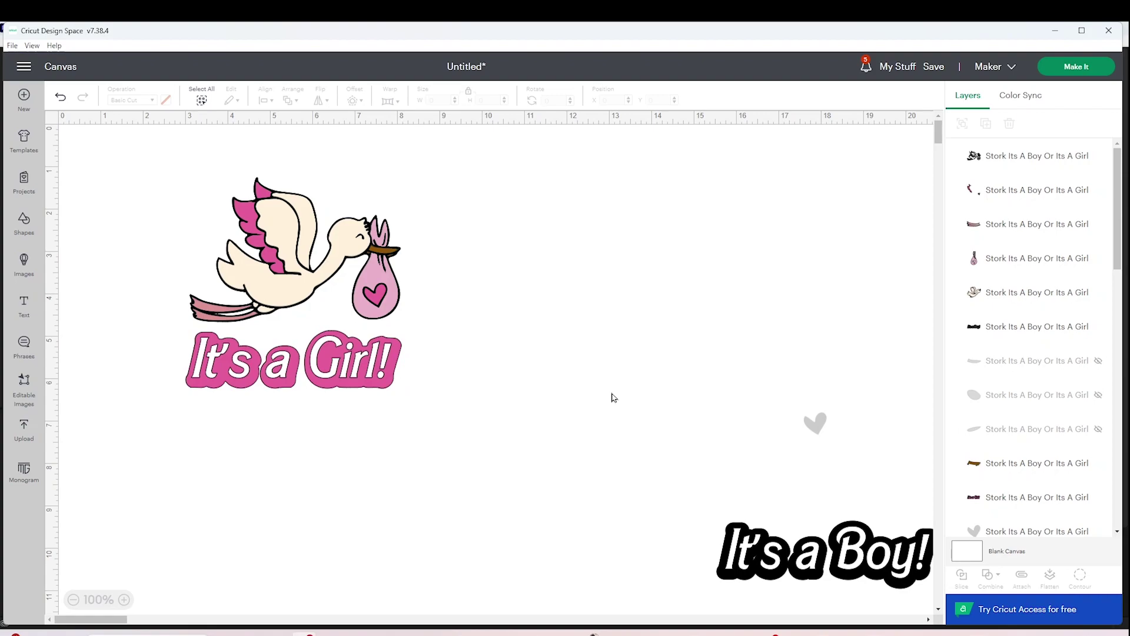
- Undo the last change, then duplicate the stork and place the copy above 'It's a Boy!'
{"action": "key", "text": "ctrl+z"}
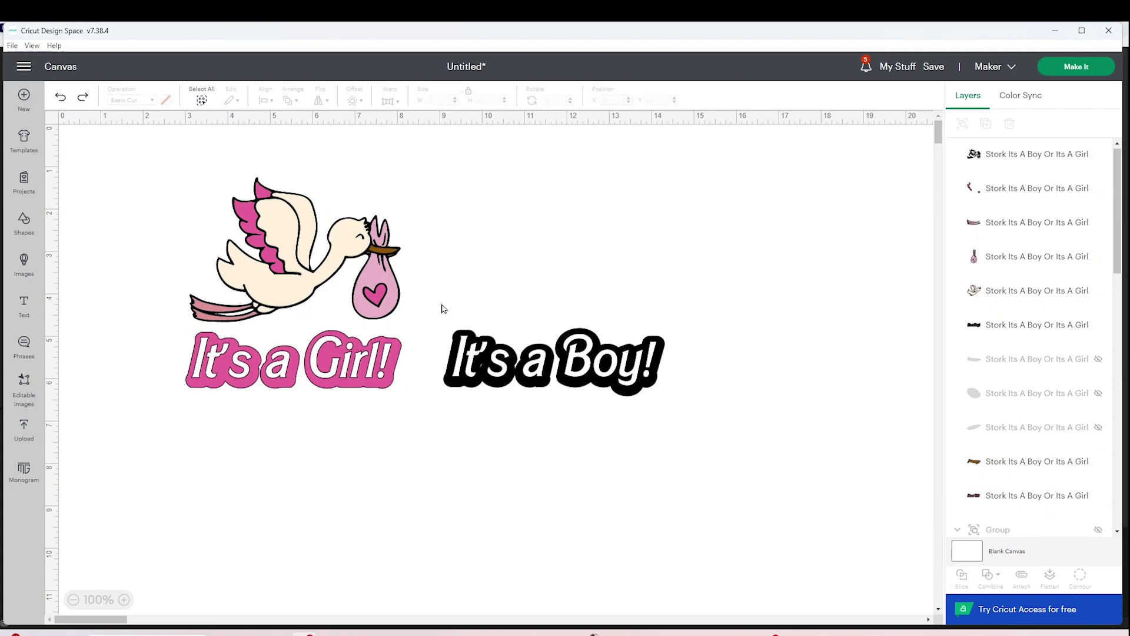
{"action": "left_click_drag", "start_coordinate": [442, 311], "coordinate": [189, 176]}
{"action": "right_click", "coordinate": [319, 265]}
{"action": "left_click", "coordinate": [367, 309]}
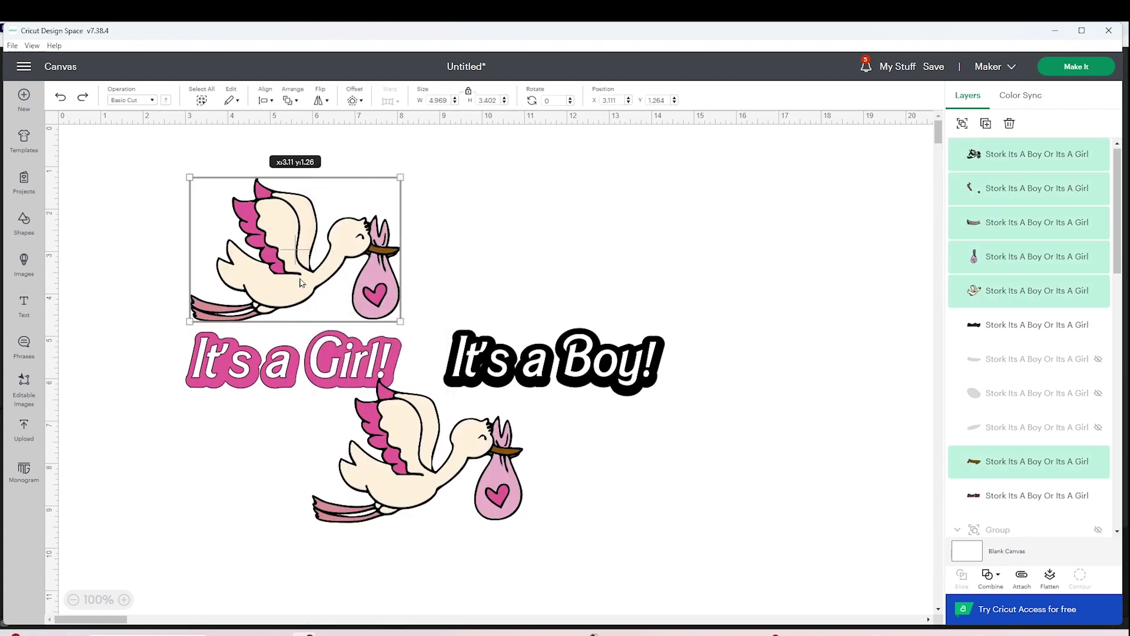
{"action": "left_click_drag", "start_coordinate": [300, 282], "coordinate": [551, 271]}
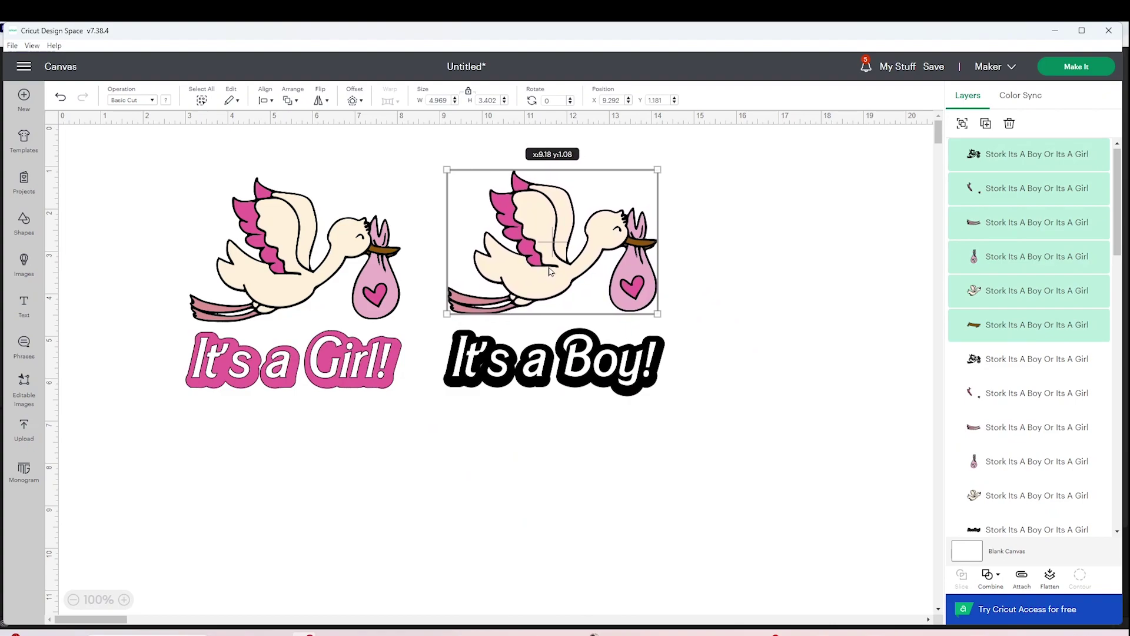
- Colour the 'It's a Boy!' text teal
{"action": "left_click", "coordinate": [636, 372]}
{"action": "left_click", "coordinate": [166, 100]}
{"action": "left_click", "coordinate": [176, 160]}
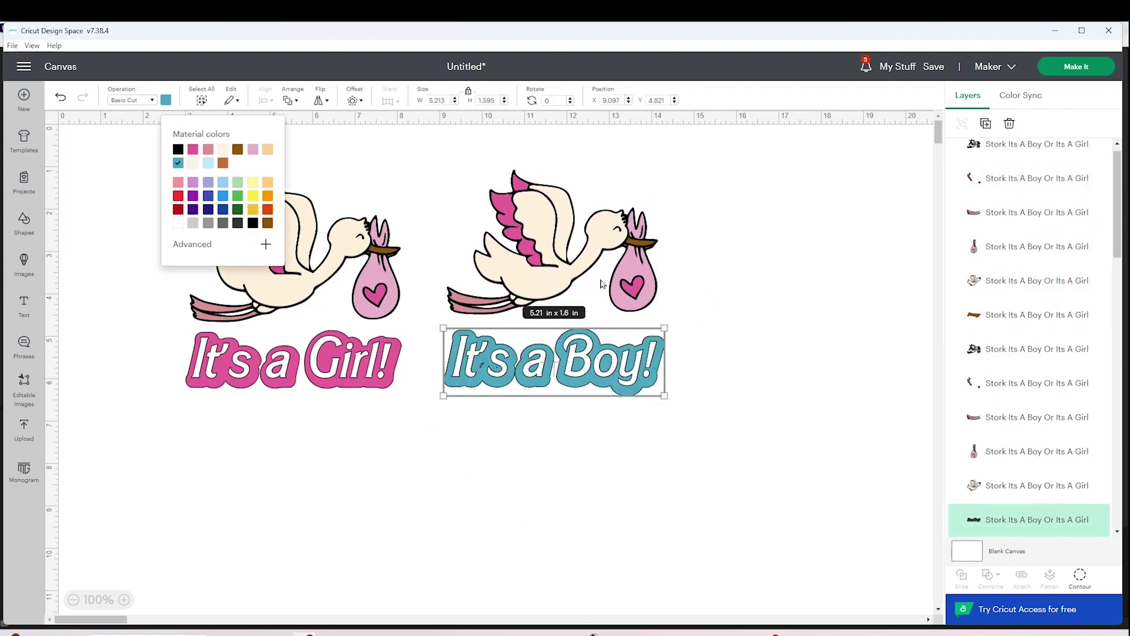
{"action": "left_click", "coordinate": [686, 293]}
- Move the whole Boy design right and down, then select the Girl design
{"action": "left_click_drag", "start_coordinate": [686, 294], "coordinate": [417, 163]}
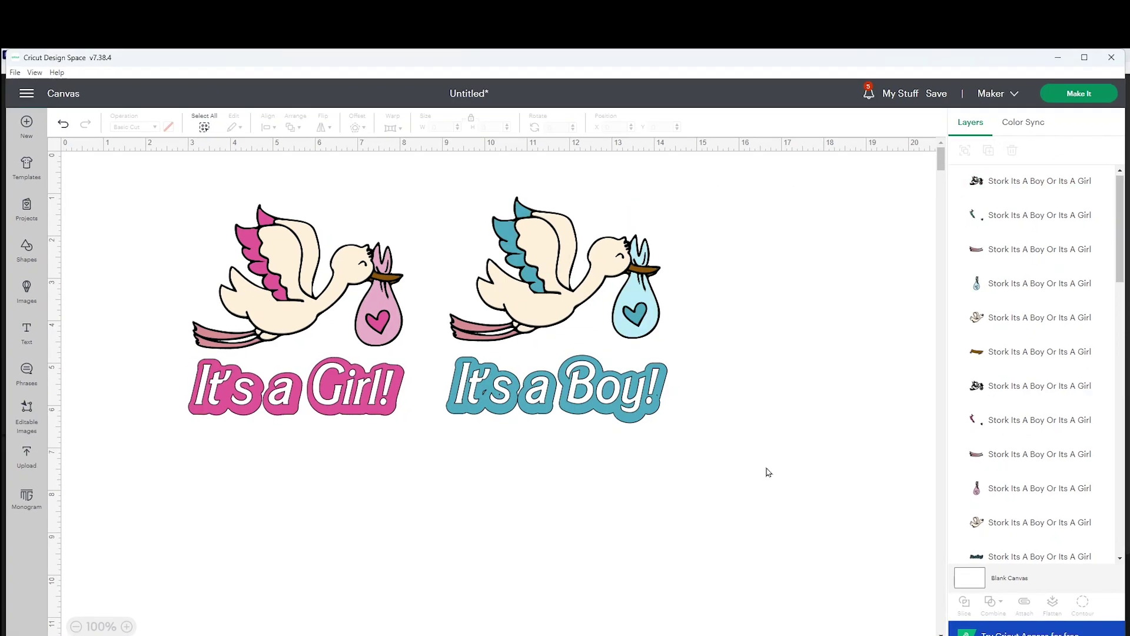
{"action": "left_click_drag", "start_coordinate": [768, 472], "coordinate": [454, 197]}
{"action": "left_click_drag", "start_coordinate": [556, 318], "coordinate": [620, 354]}
{"action": "left_click_drag", "start_coordinate": [462, 462], "coordinate": [174, 204]}
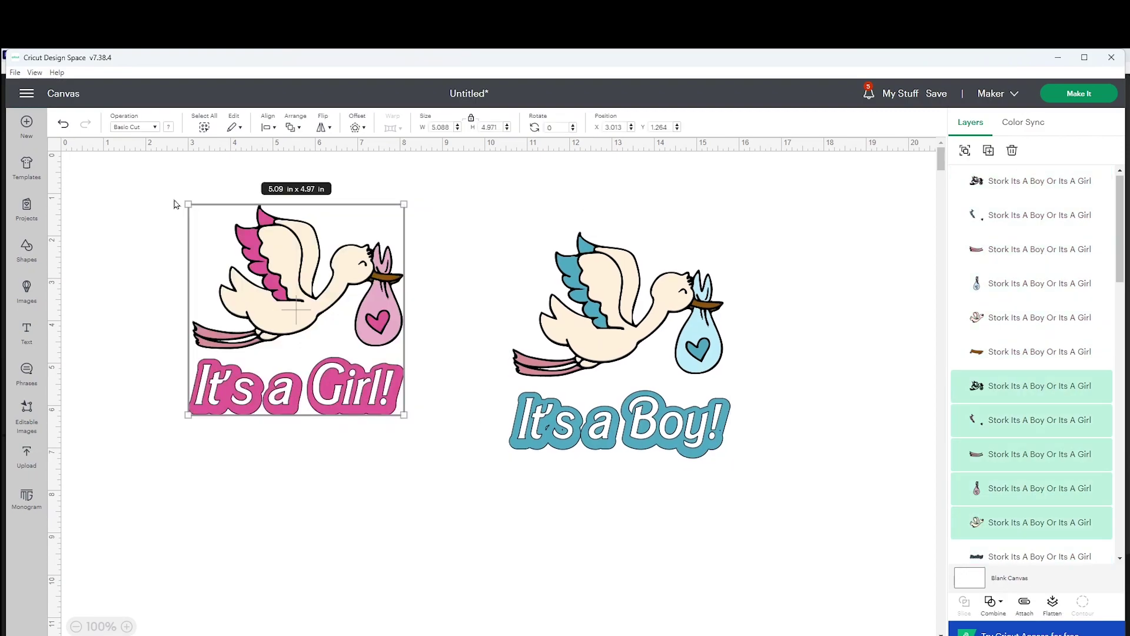